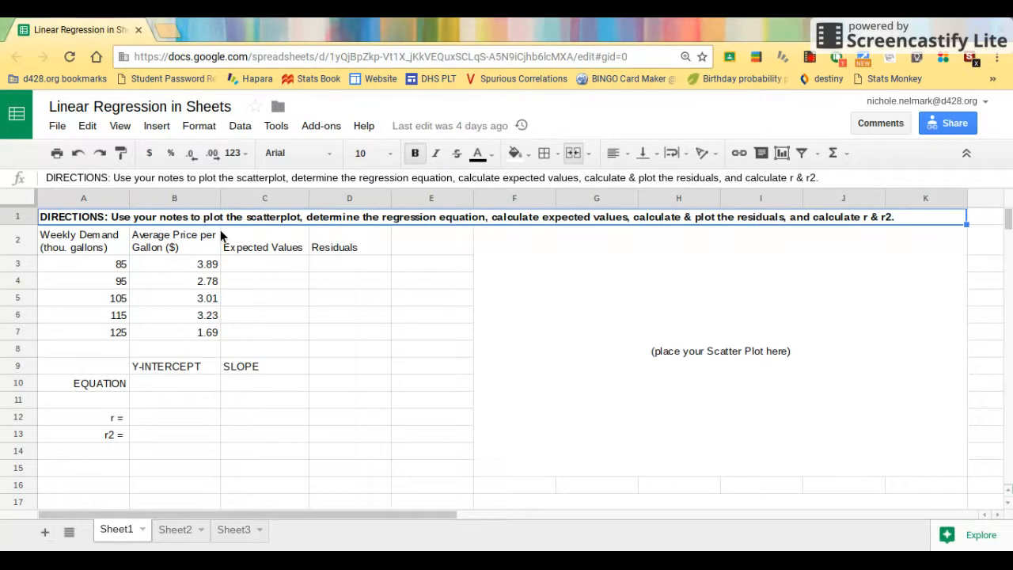
Start a copy of the spreadsheet and remove the "Copy of" prefix from its name
left_click(57, 127)
left_click(101, 251)
left_click(444, 272)
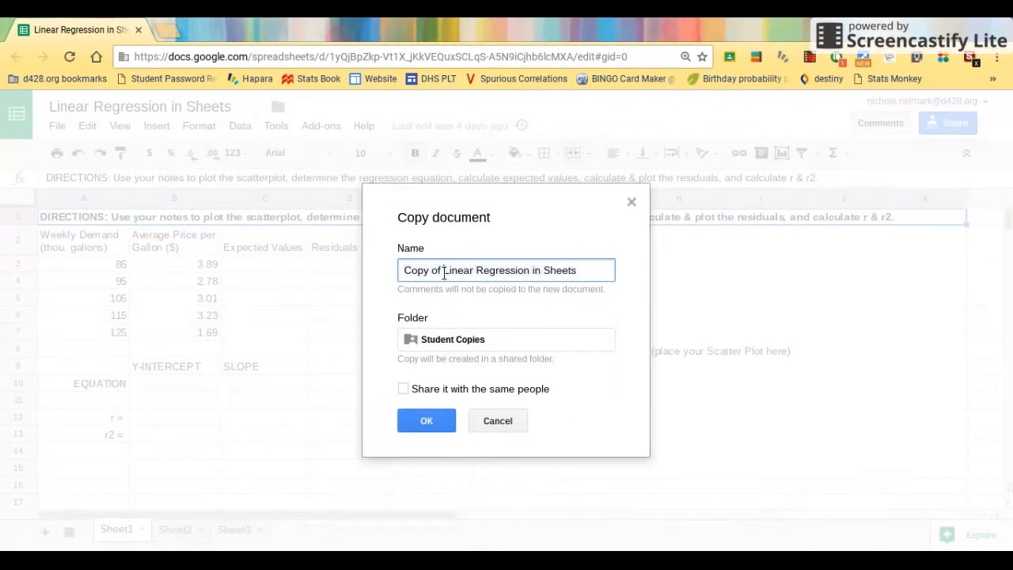
type("[]")
key("BackSpace")
key("BackSpace")
key("BackSpace")
key("BackSpace")
key("BackSpace")
key("BackSpace")
key("BackSpace")
key("BackSpace")
key("BackSpace")
key("BackSpace")
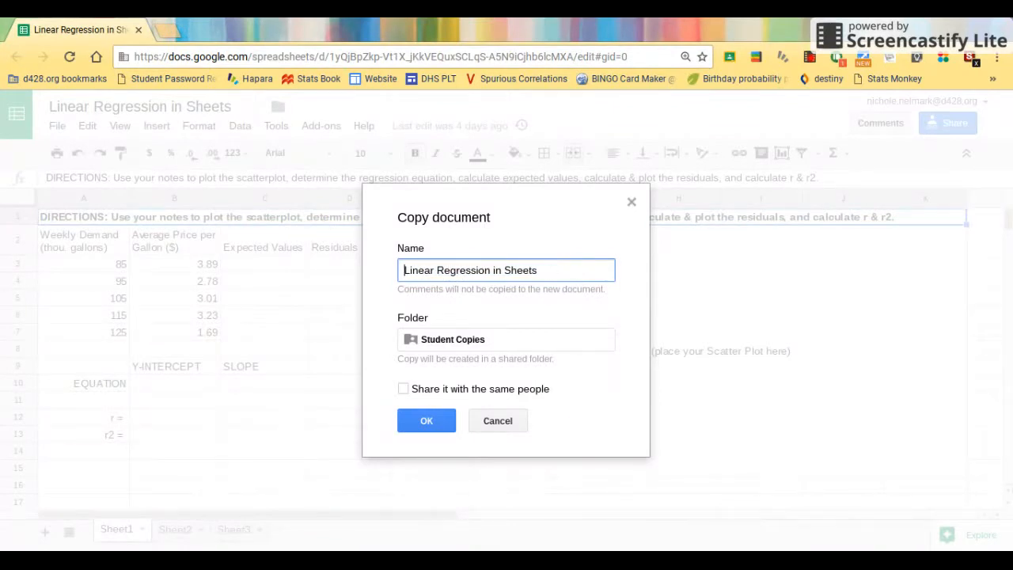
Append a hyphen and the teacher's name to the copy's file name and create the copy
left_click(582, 275)
type("- Ms. Nelmark")
left_click(403, 422)
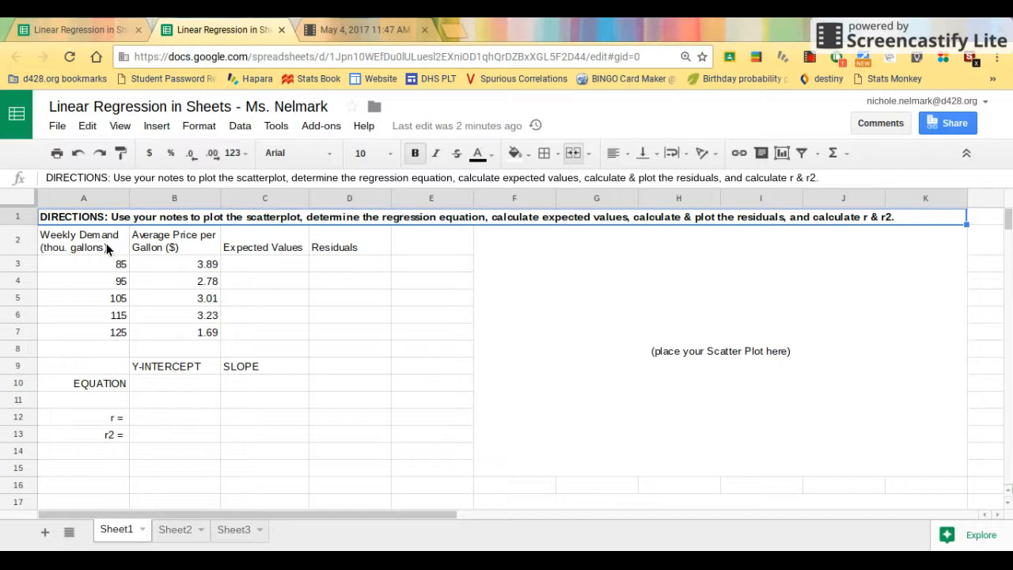
Start a chart from the weekly demand and average price data in A2:B7 and set its type to Scatter
left_click_drag(108, 250, 187, 336)
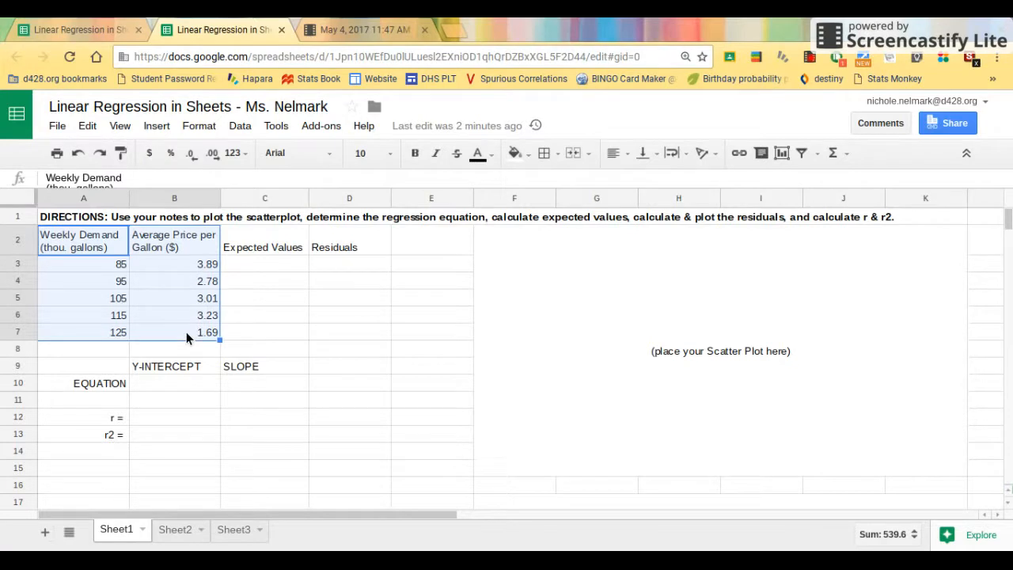
left_click(162, 127)
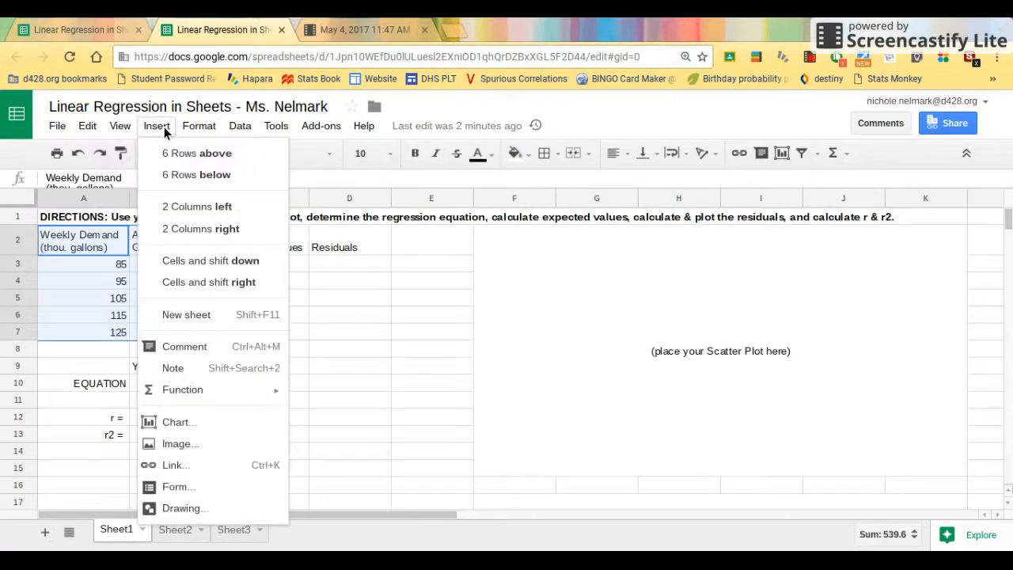
left_click(191, 422)
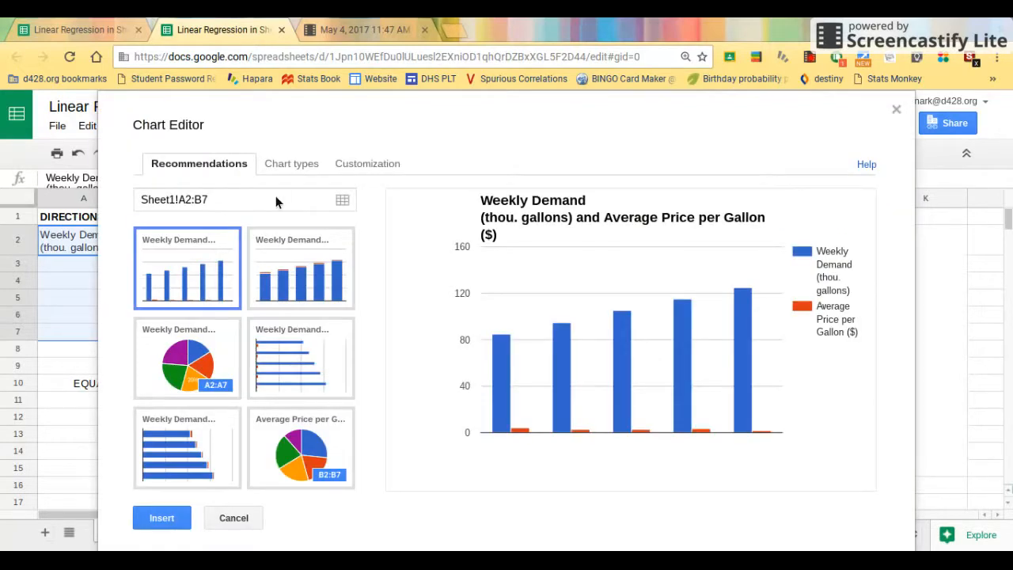
left_click(285, 163)
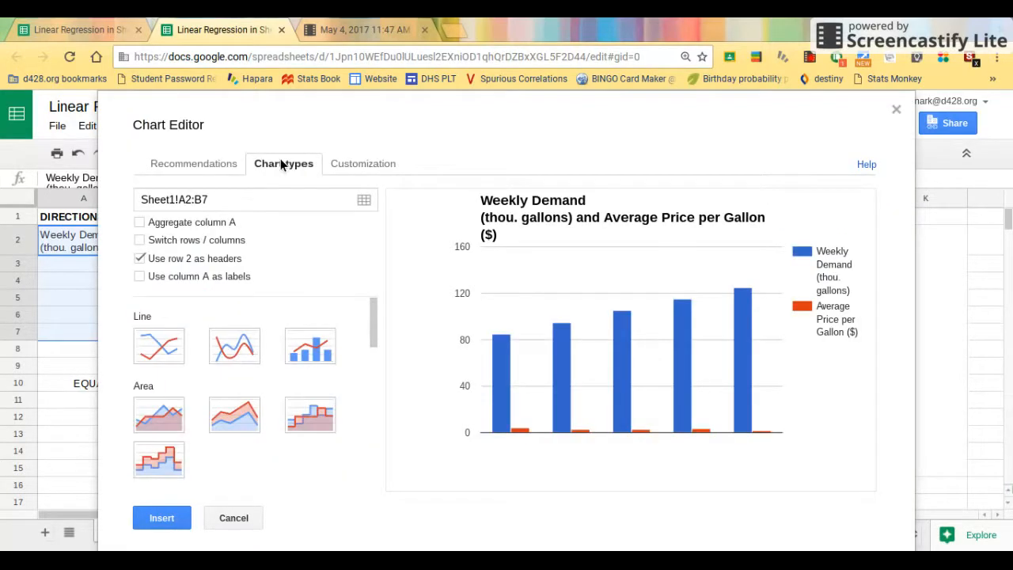
scroll(253, 338, "down", 3)
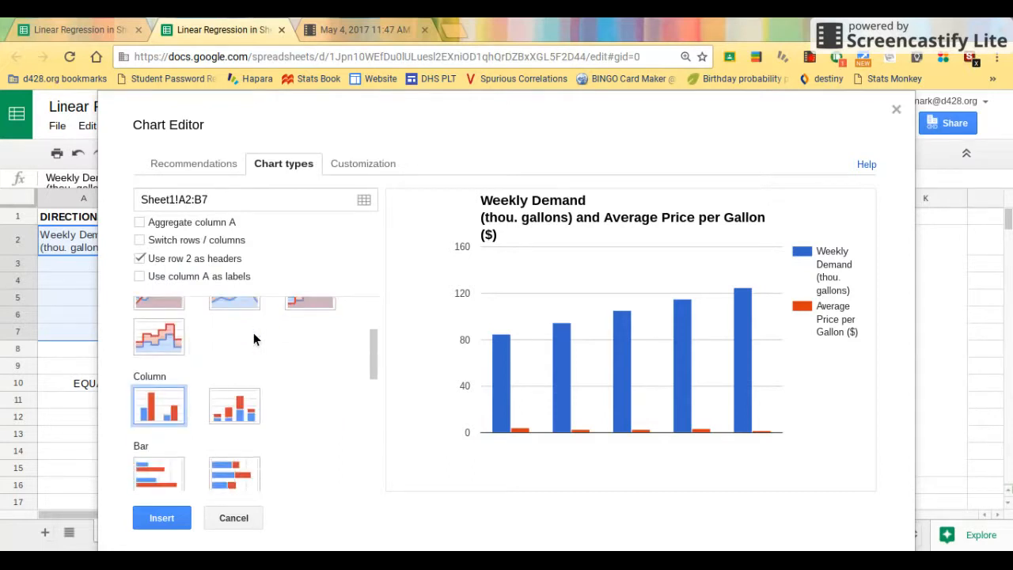
scroll(254, 338, "down", 2)
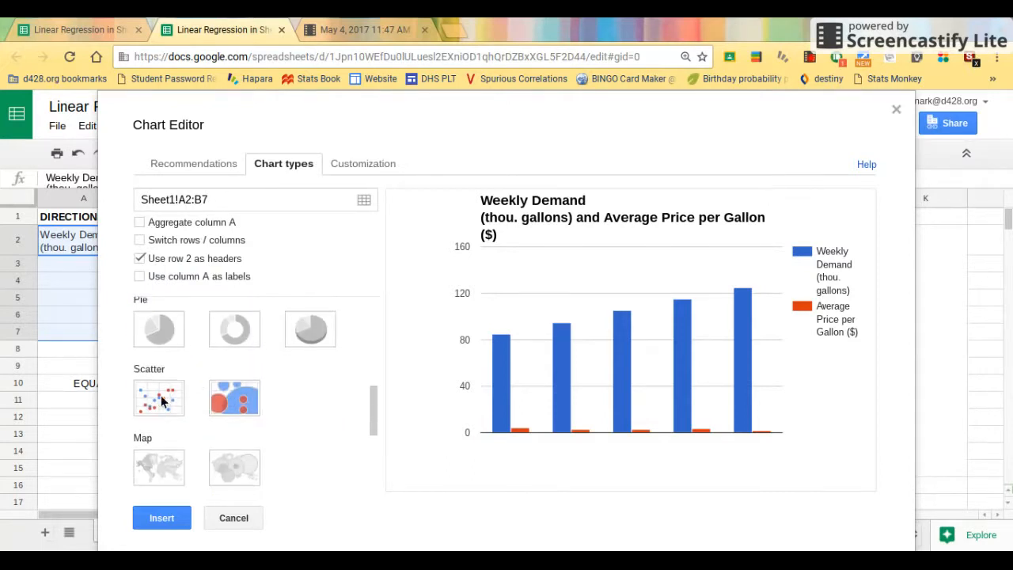
left_click(160, 399)
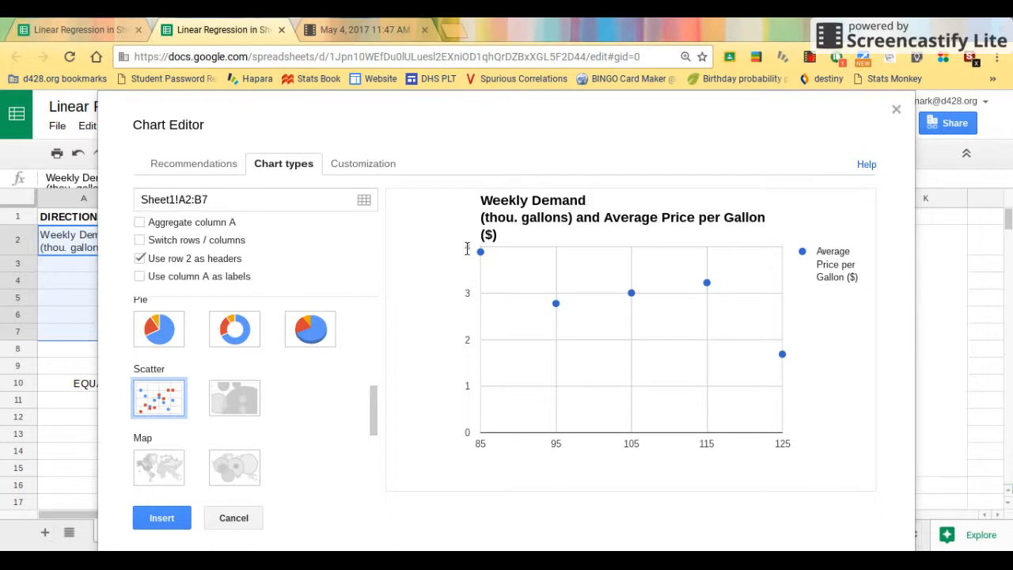
Set the position of the scatter chart's legend to Top
left_click(364, 169)
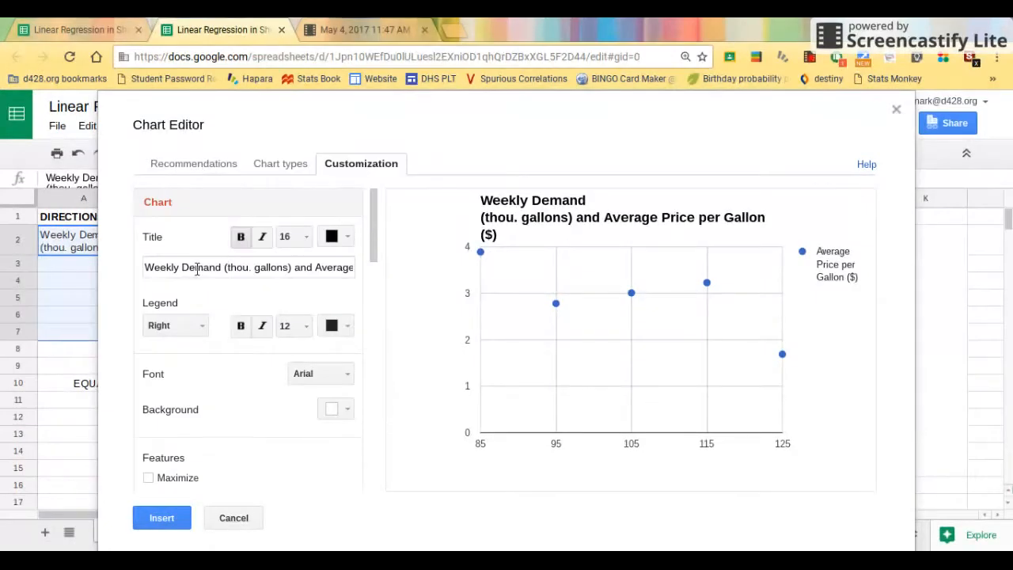
left_click(175, 326)
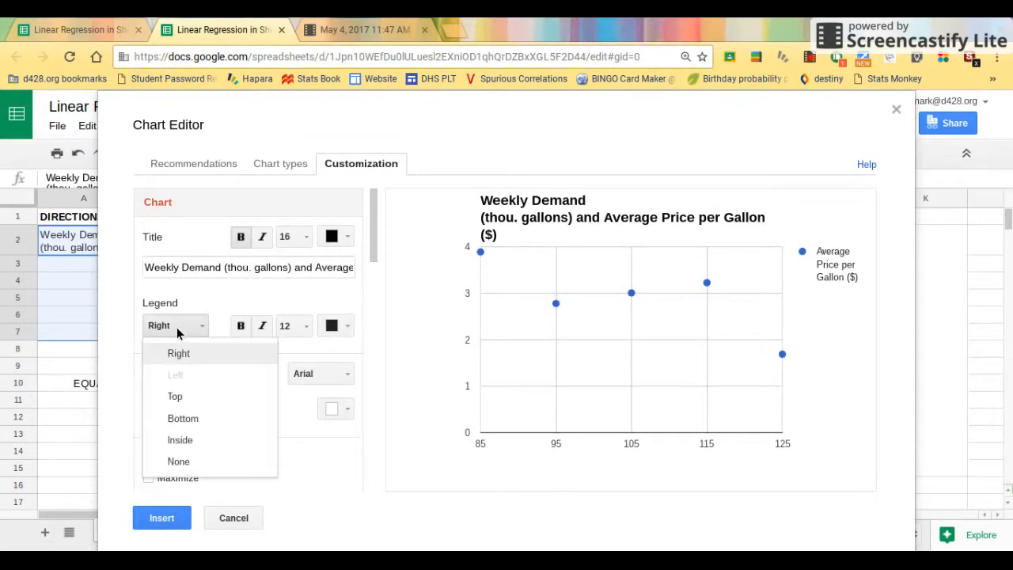
left_click(182, 397)
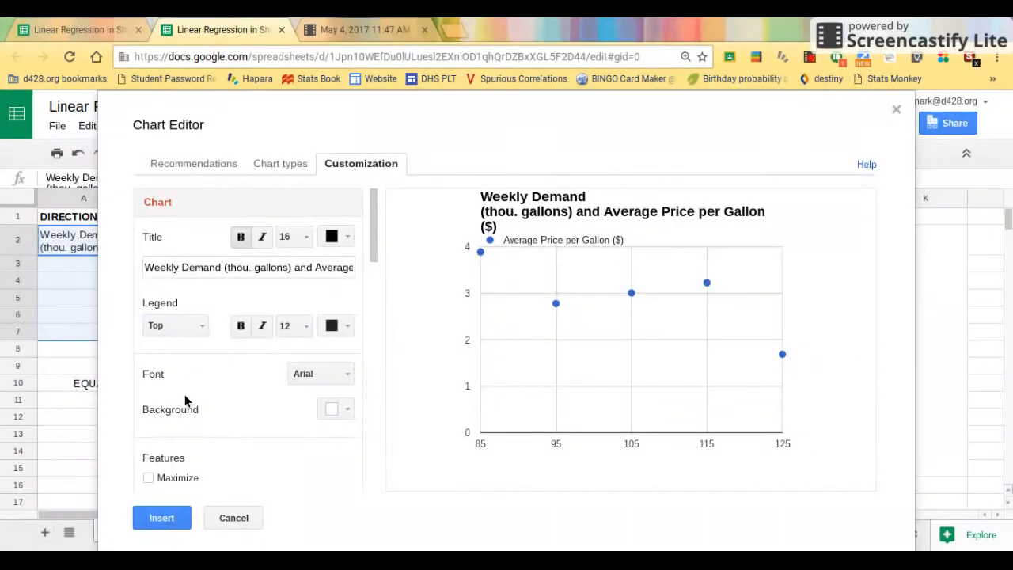
Title the chart's horizontal axis "Weekly Demand (thousands gallons)", moving the chart editor aside to reveal the data headers
scroll(189, 348, "down", 2)
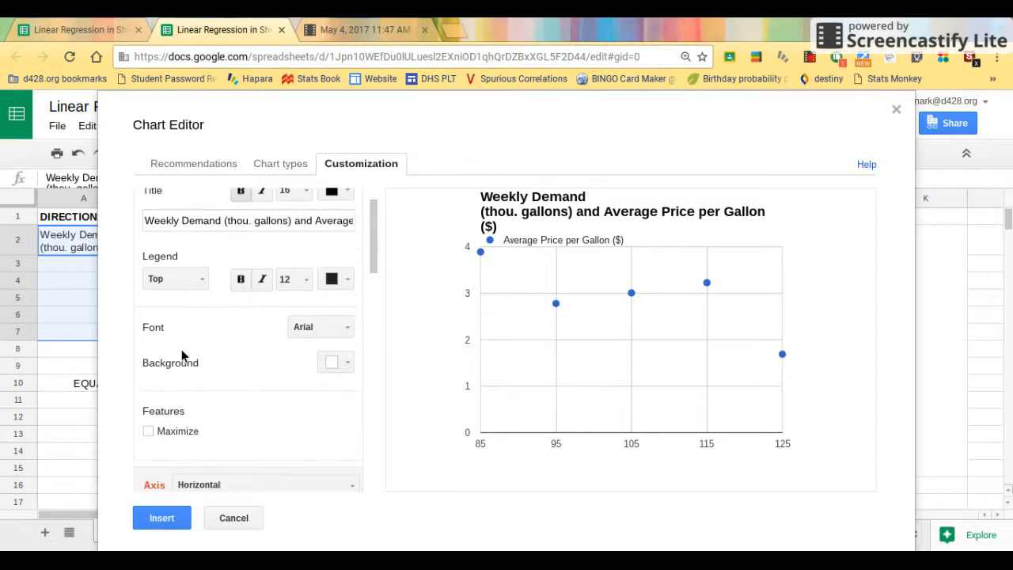
scroll(182, 356, "down", 1)
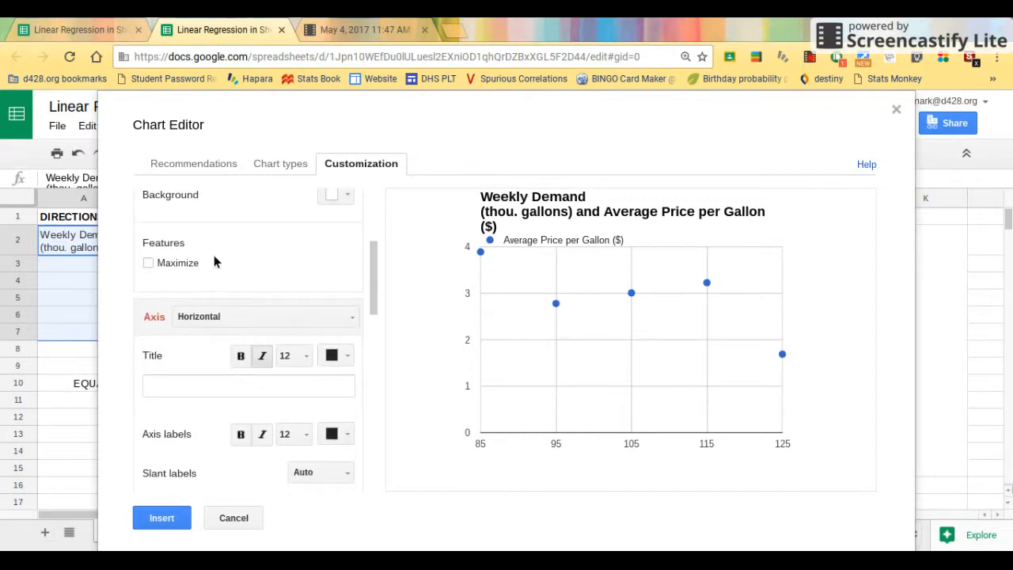
left_click_drag(281, 106, 387, 116)
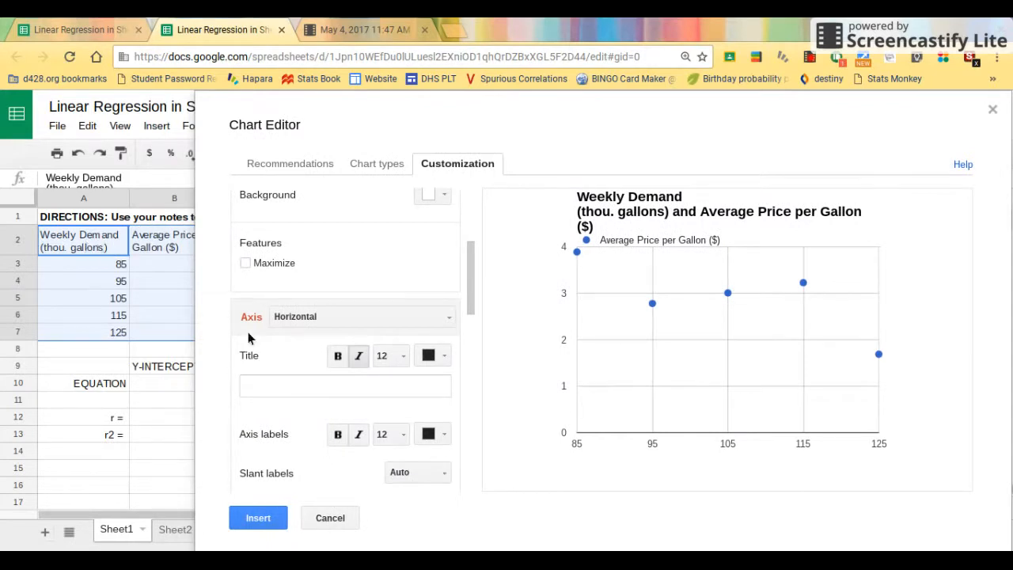
left_click(251, 385)
type("Weekly Demand (thousands o")
key("BackSpace")
type("fall")
key("BackSpace")
key("BackSpace")
key("BackSpace")
key("BackSpace")
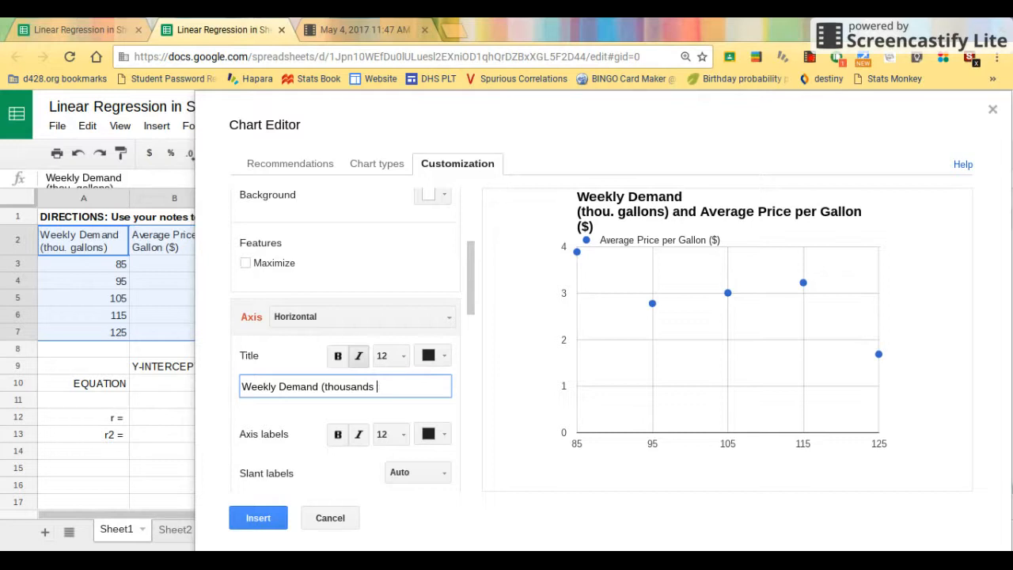
type("gallons)")
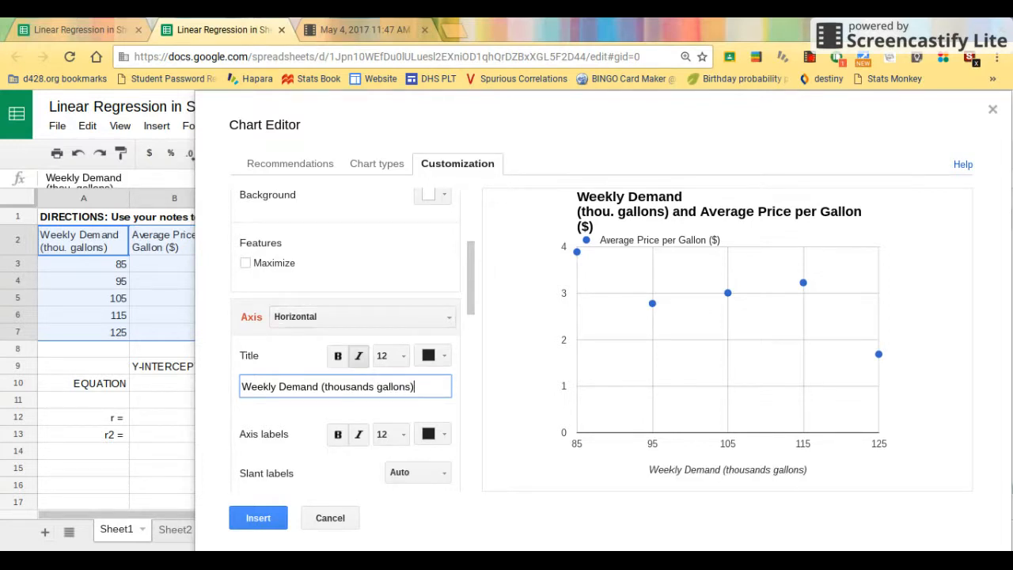
Title the chart's left vertical axis "Average price per gallon ($)"
left_click(307, 317)
left_click(307, 370)
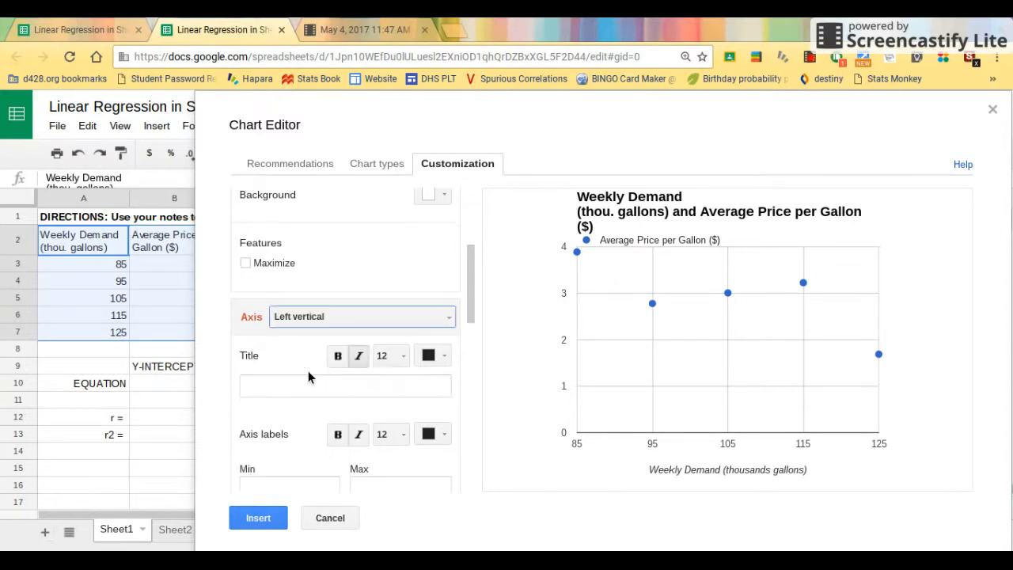
left_click(294, 385)
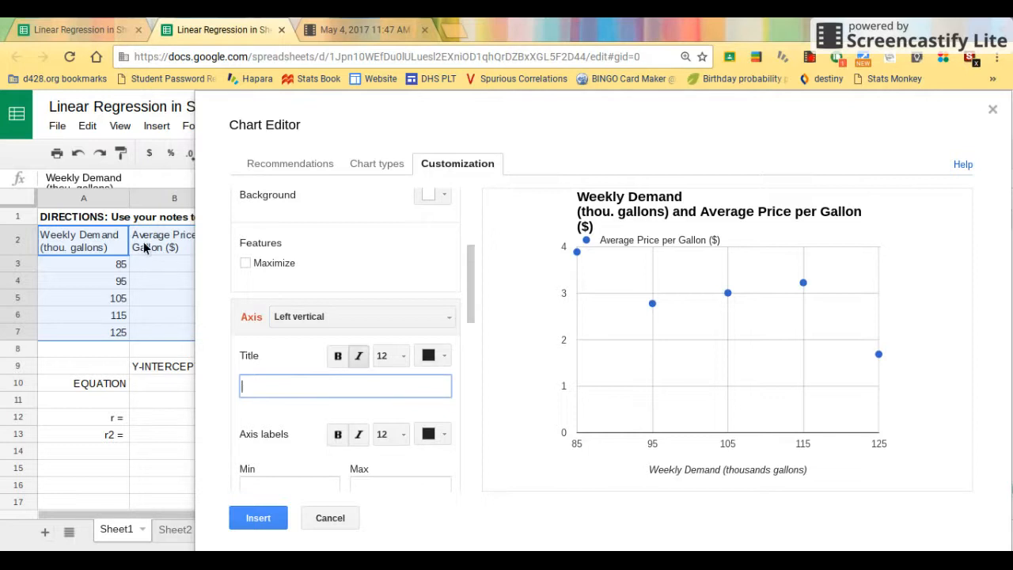
type("Average price per gal")
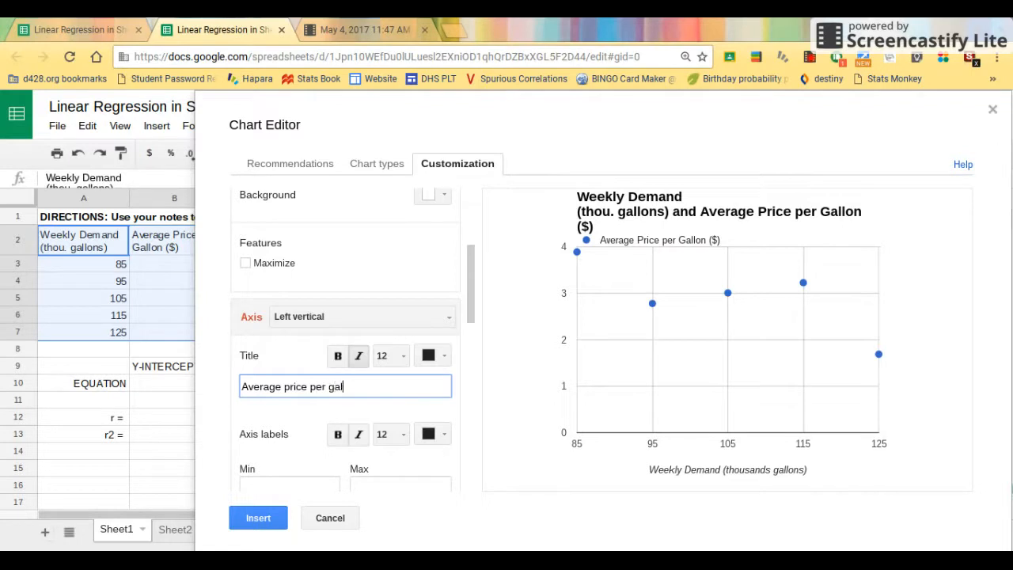
type("lon ($)")
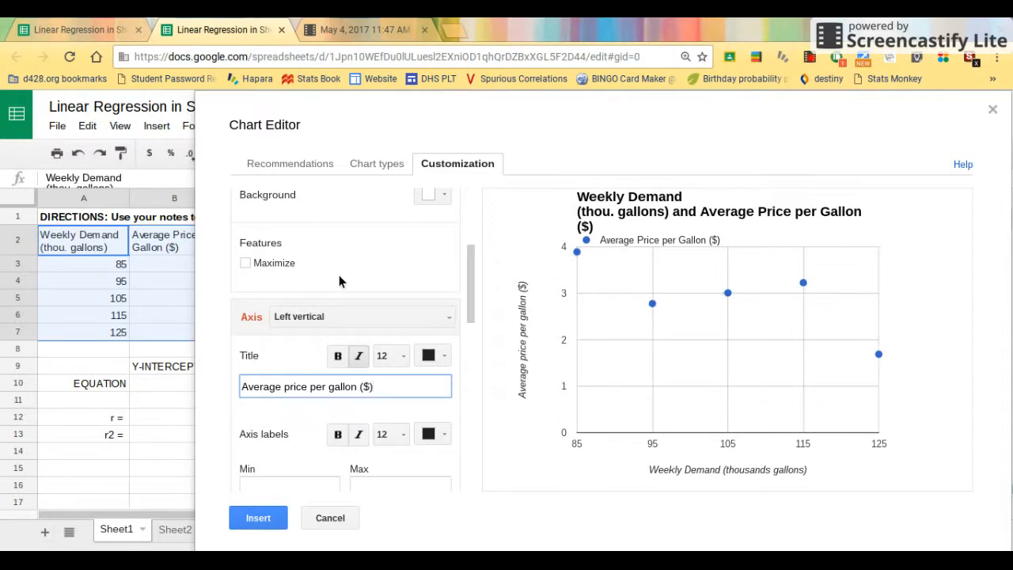
Add a linear trendline to the Average Price per Gallon ($) series
scroll(339, 274, "down", 2)
scroll(338, 276, "down", 6)
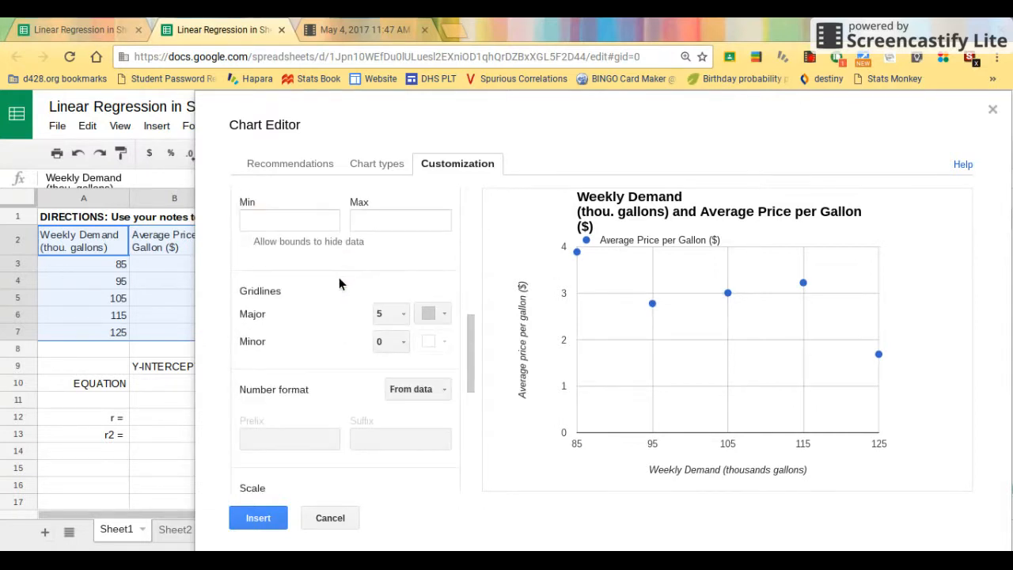
scroll(339, 278, "down", 6)
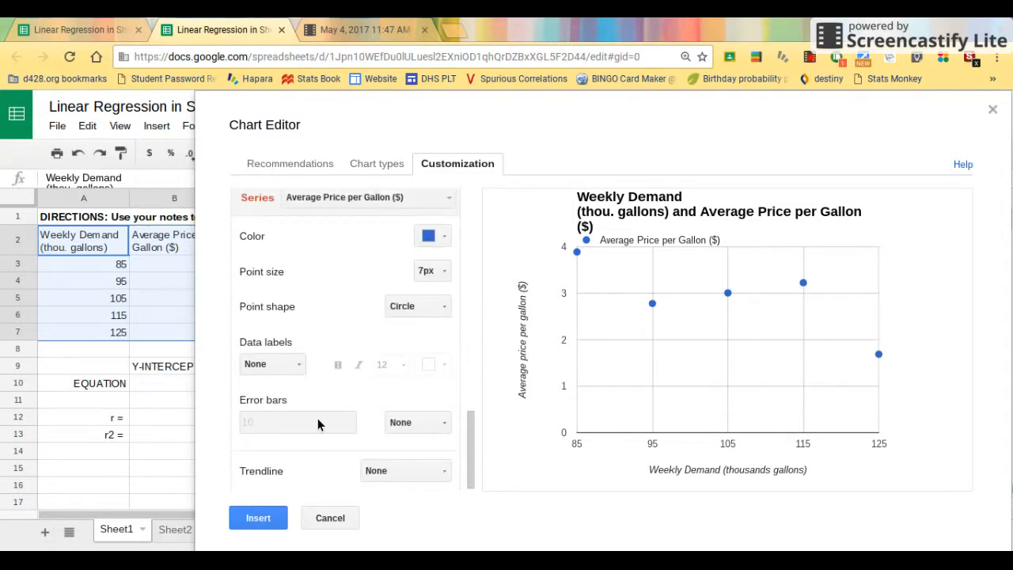
left_click(437, 472)
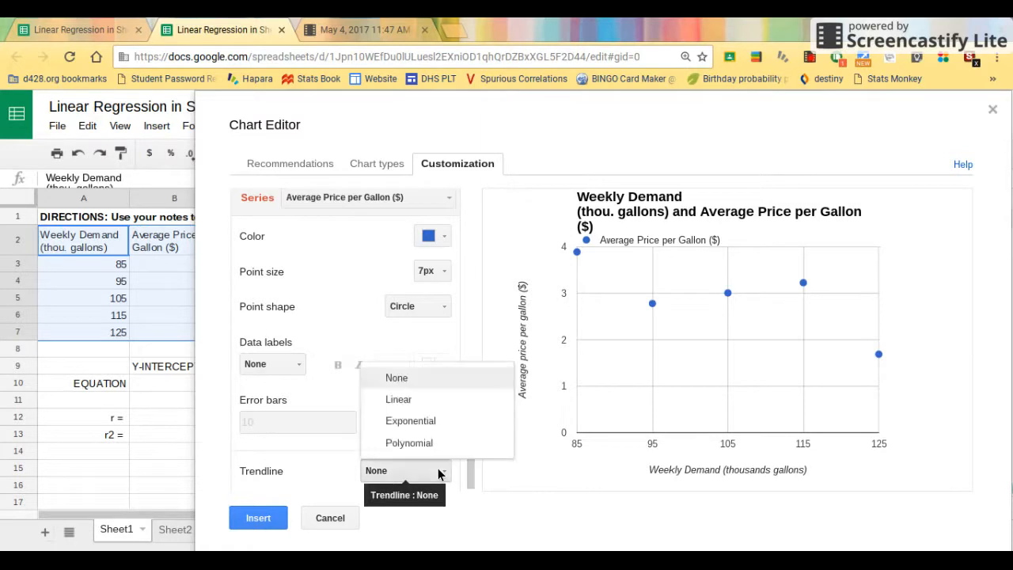
left_click(441, 404)
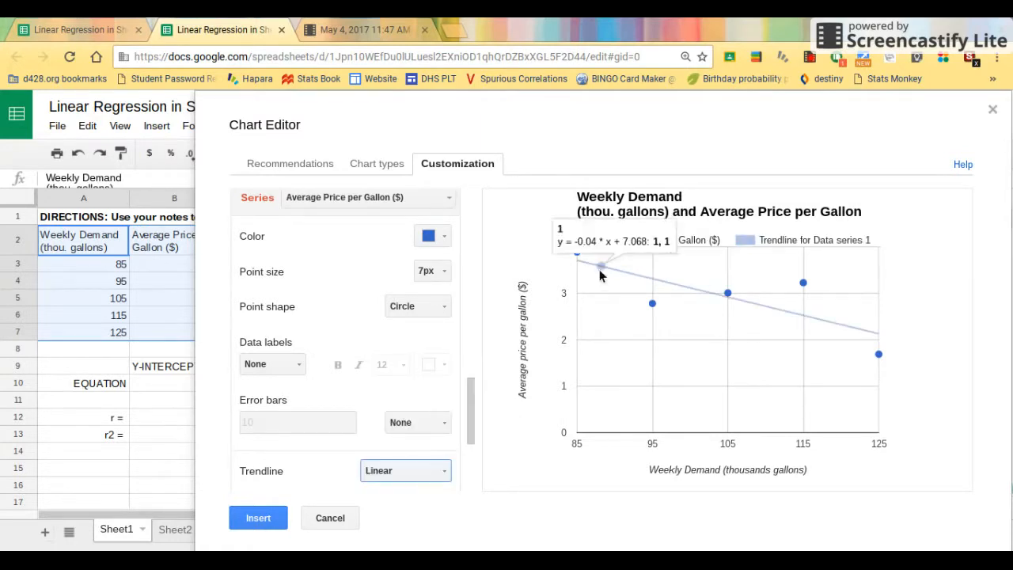
Set the trendline's label to Use equation and insert the chart into the sheet
mouse_move(785, 315)
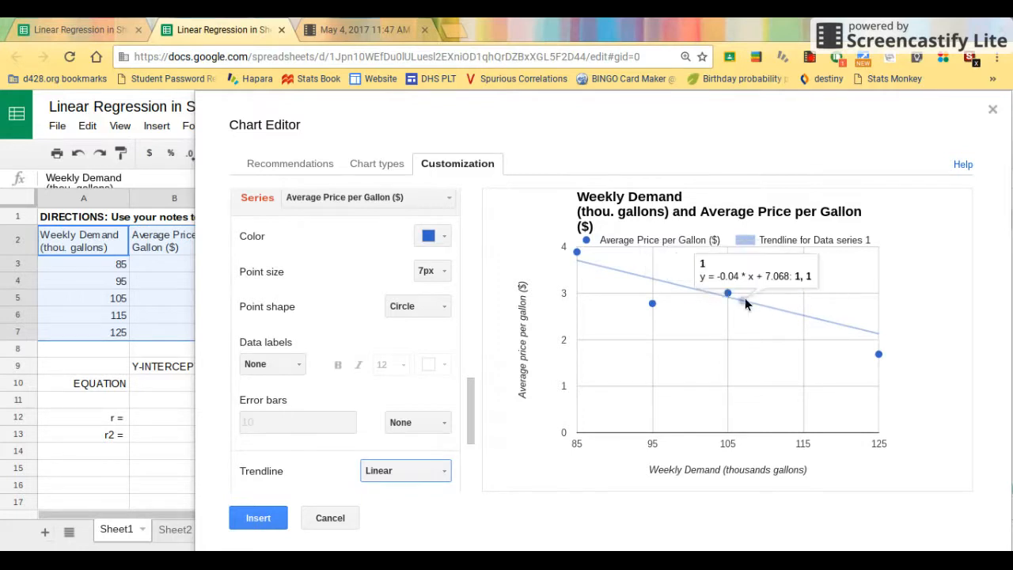
scroll(322, 395, "down", 1)
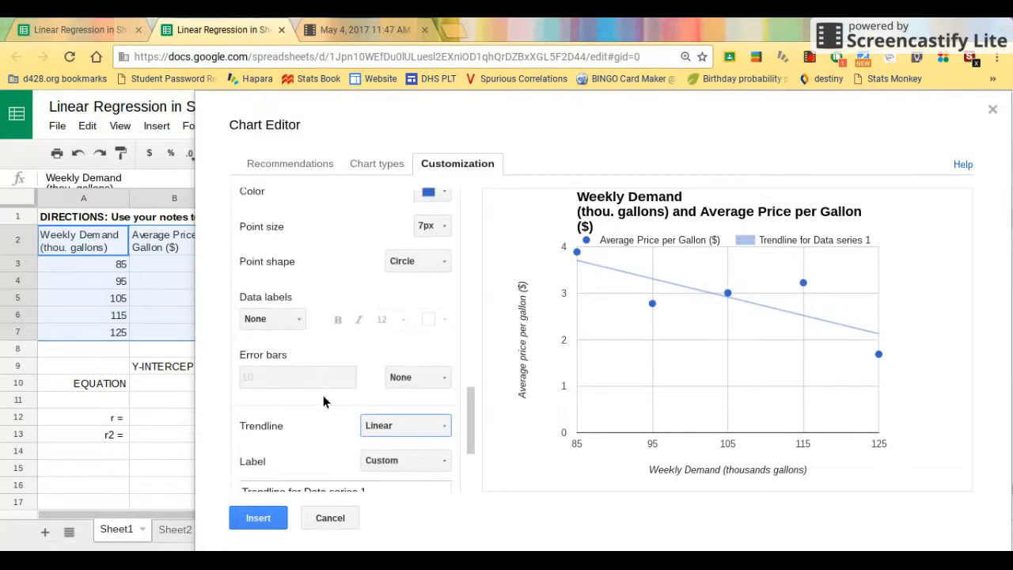
scroll(322, 395, "down", 1)
left_click(389, 396)
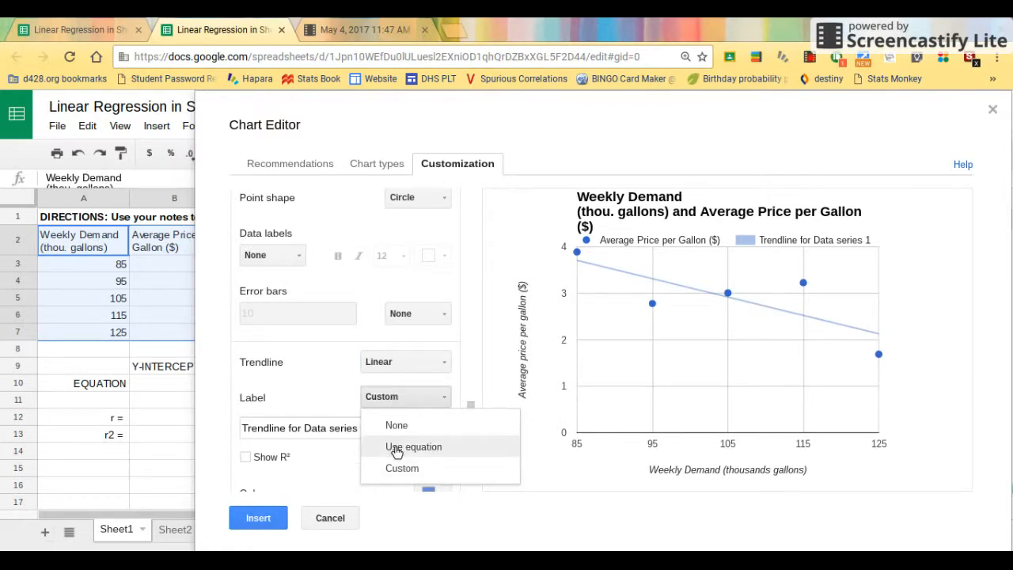
left_click(396, 448)
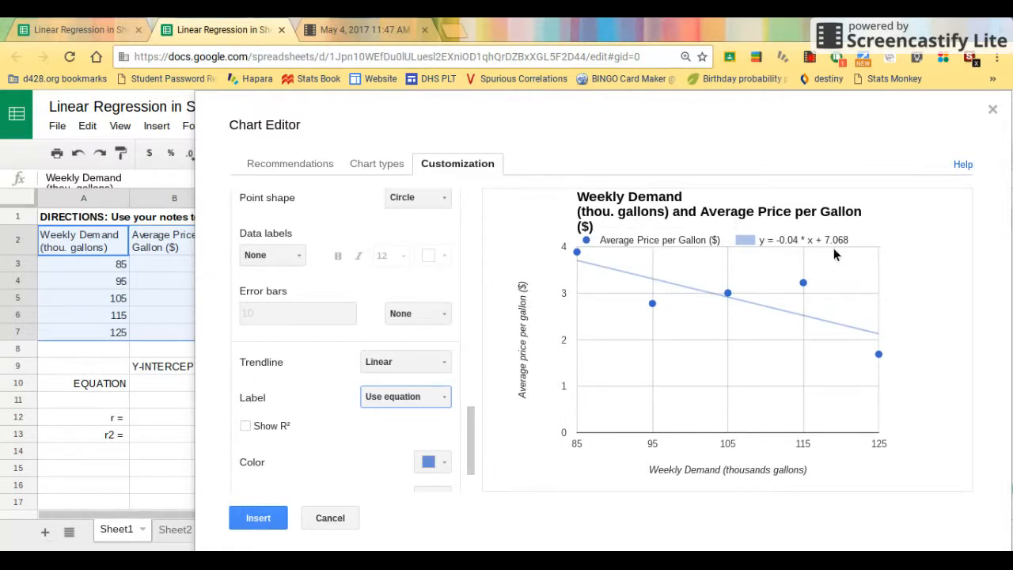
left_click(267, 518)
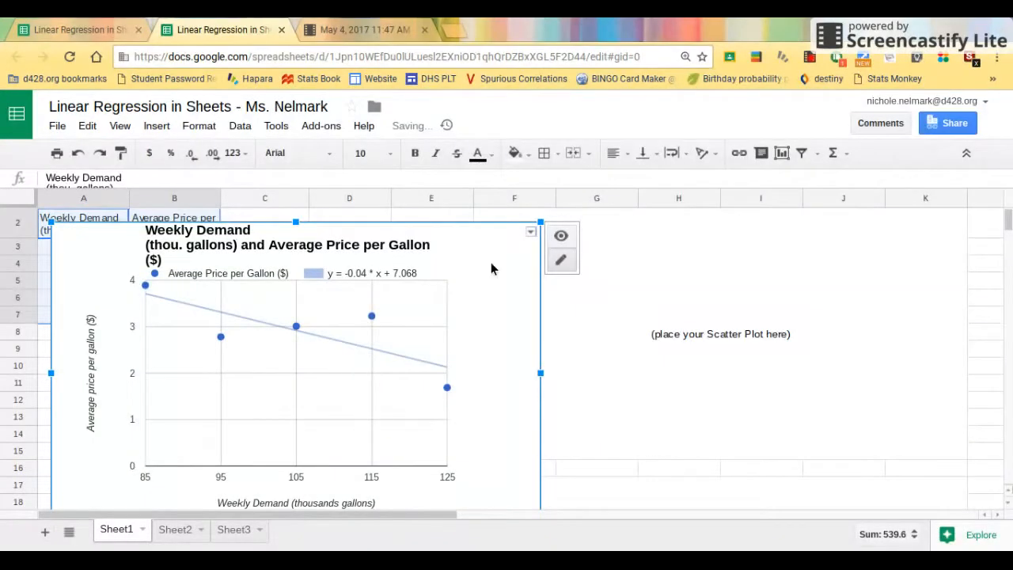
Move the scatter plot onto its placeholder area in columns F to K and shrink it to fit below the directions row
left_click_drag(496, 254, 922, 243)
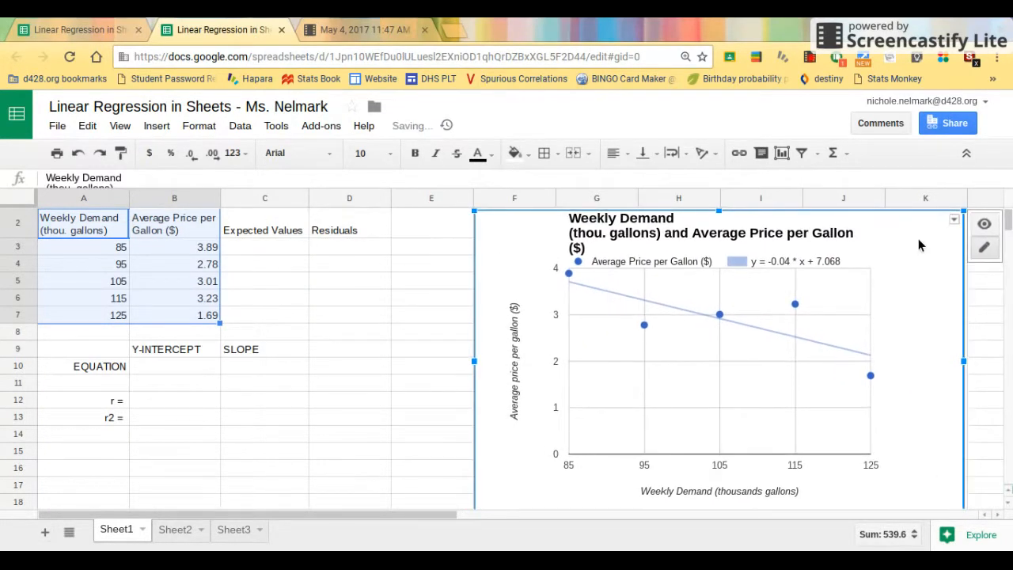
scroll(917, 238, "down", 2)
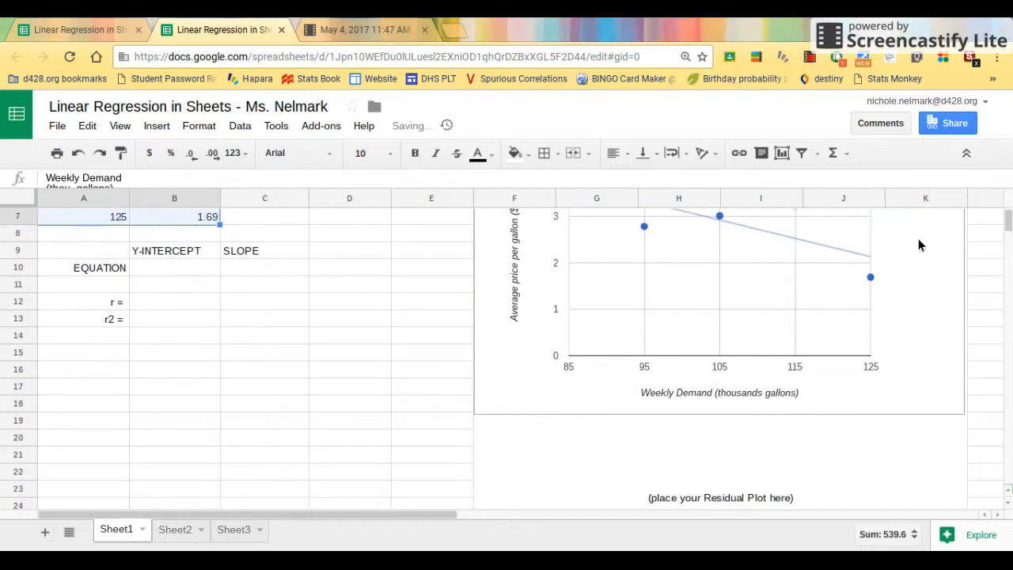
left_click(959, 383)
left_click_drag(961, 412, 924, 389)
left_click_drag(920, 320, 900, 288)
left_click(514, 374)
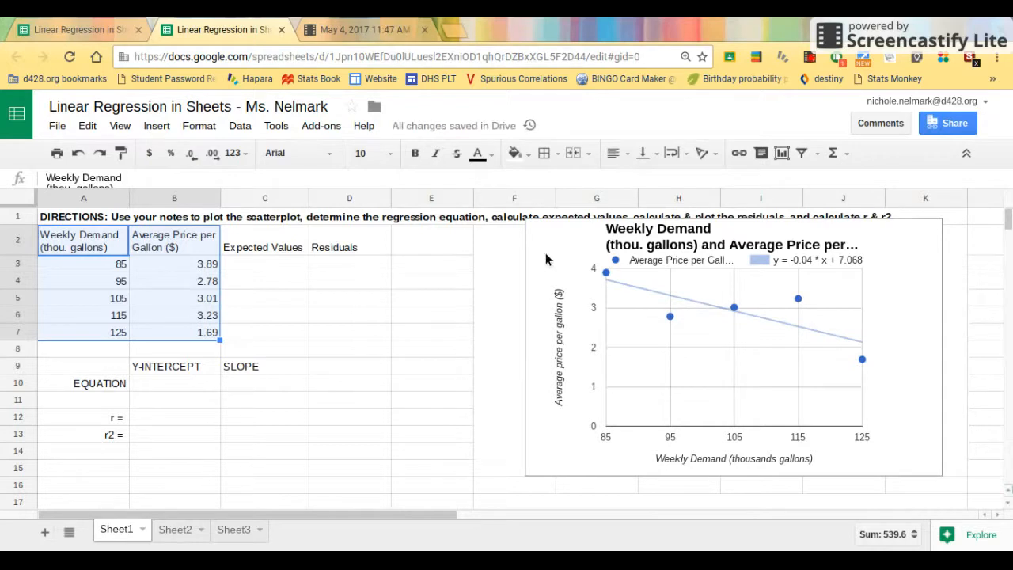
mouse_move(546, 271)
left_mouse_down()
mouse_move(553, 284)
mouse_move(545, 271)
left_mouse_up()
left_click(292, 297)
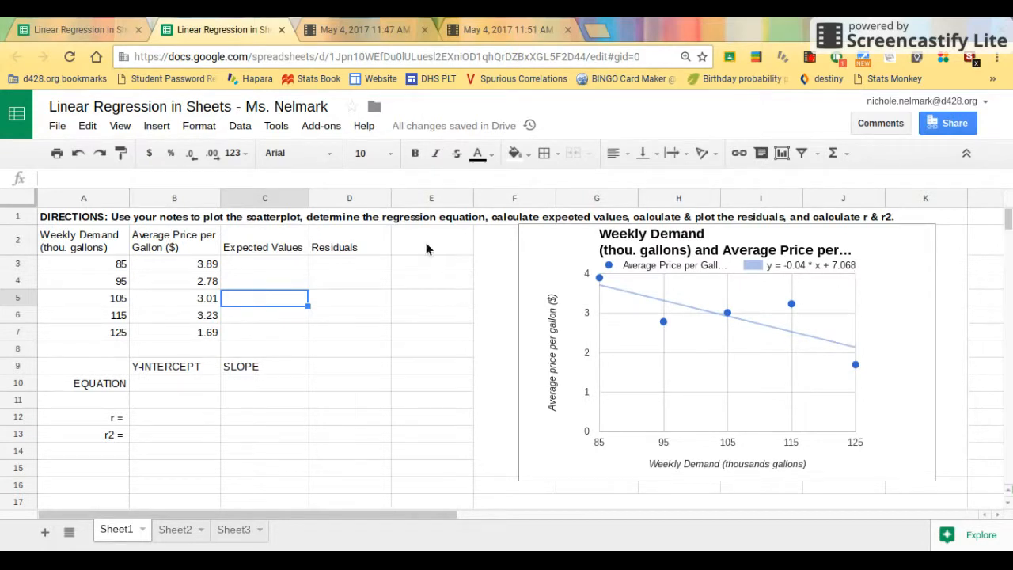
Enter the formula =-0.04*A3+7.068 in cell C3 to calculate the first expected value
left_click(291, 261)
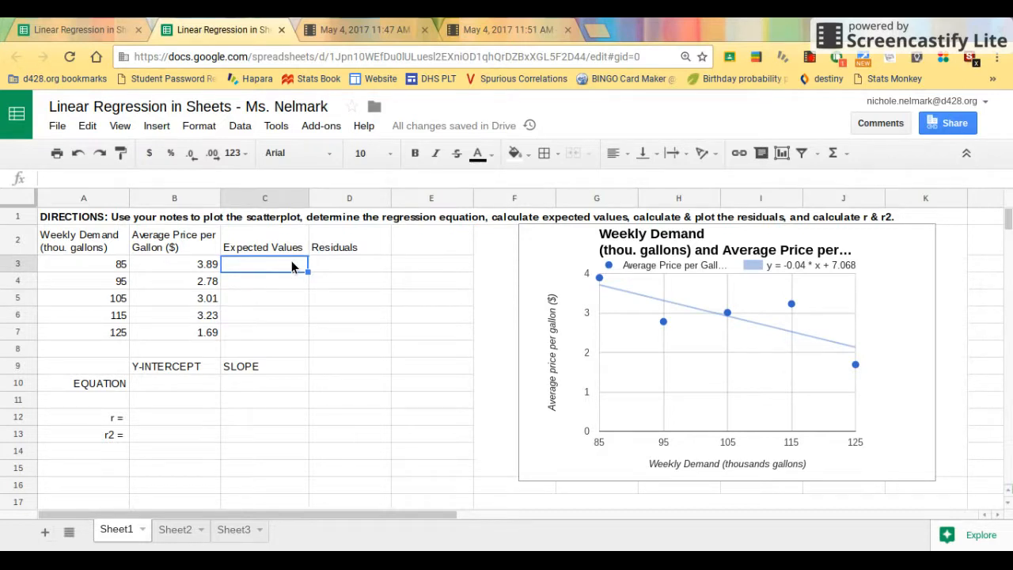
type("=")
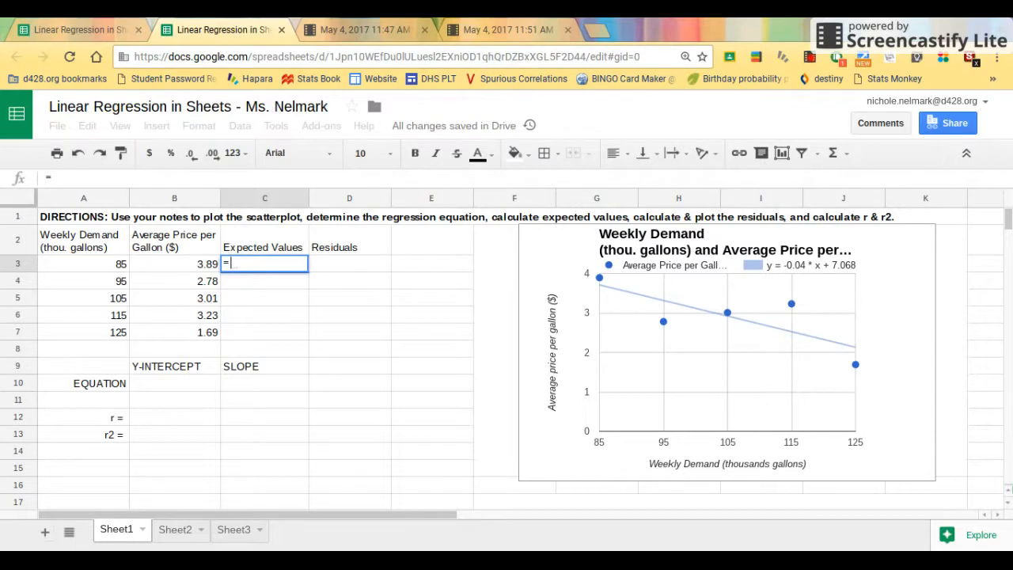
type("-0.04")
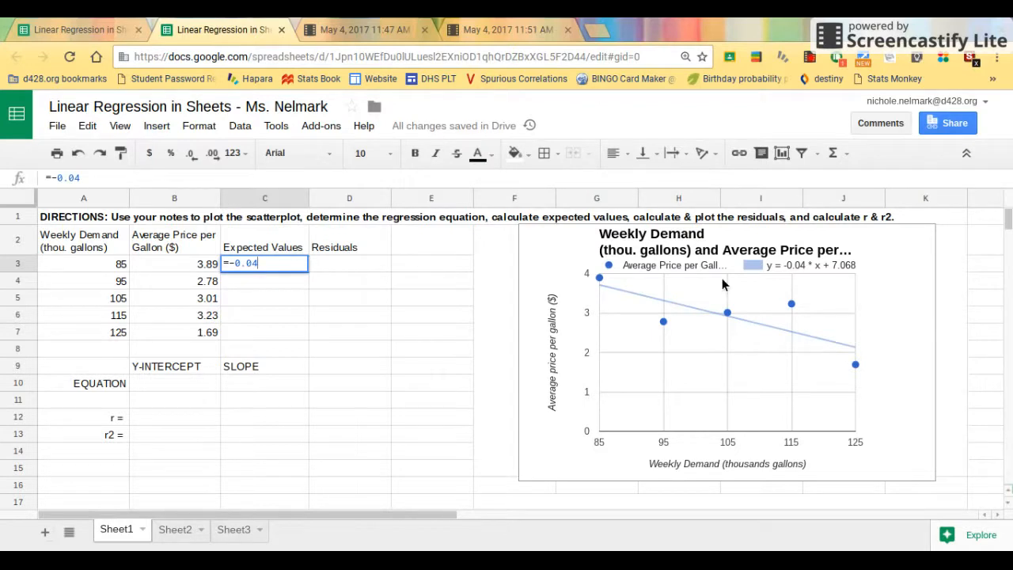
type("*")
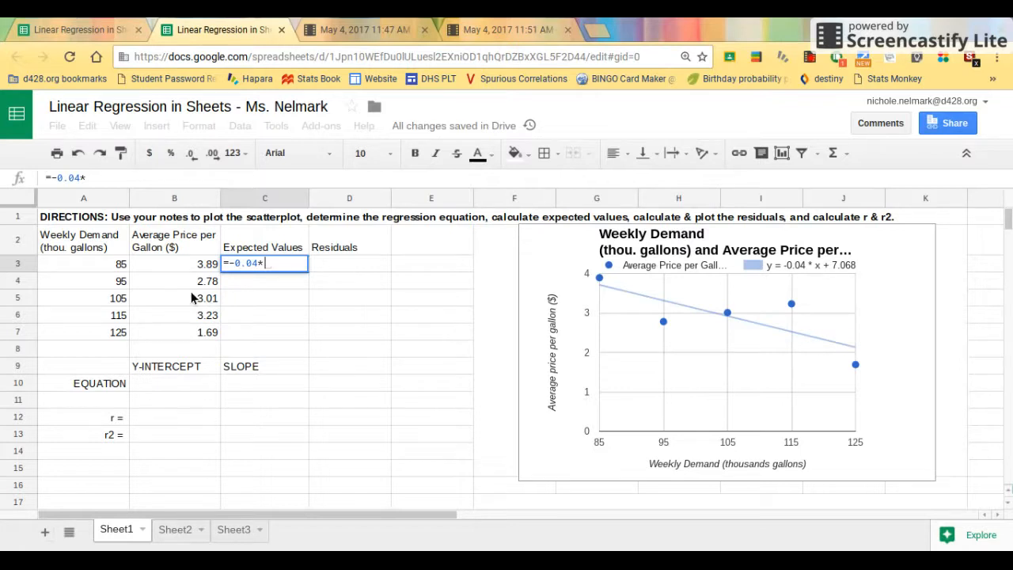
left_click(102, 262)
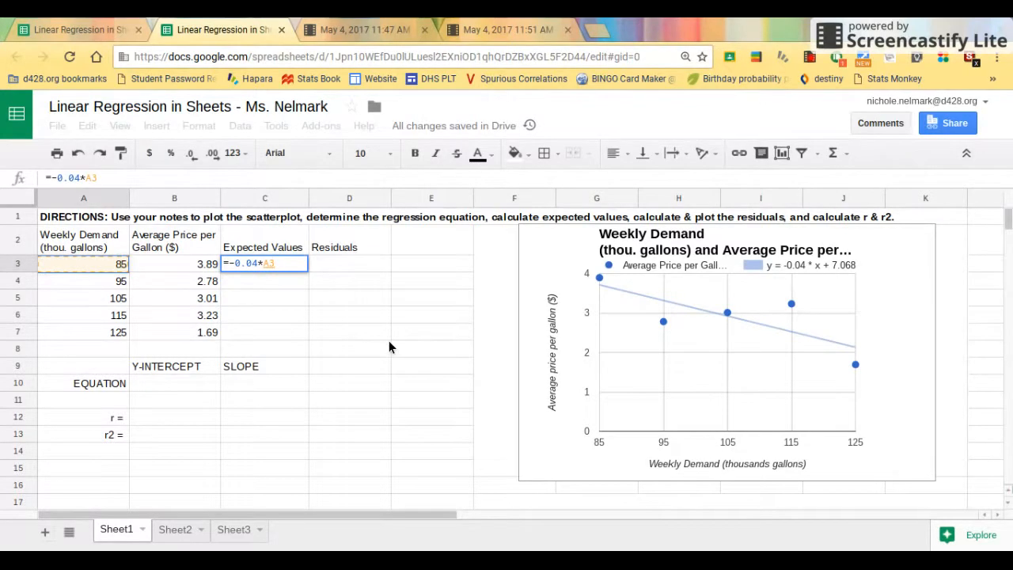
type("+7.068")
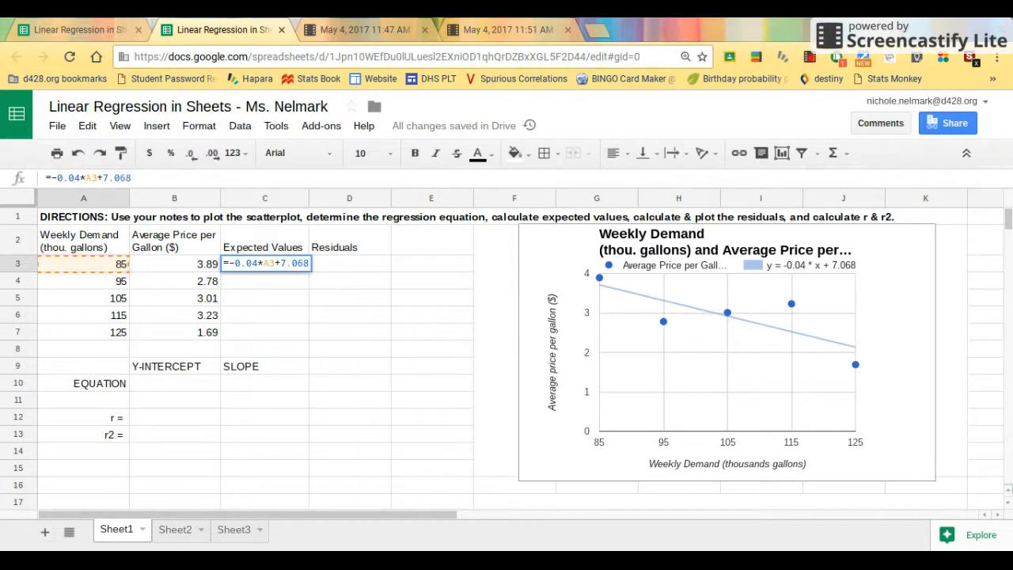
key("Return")
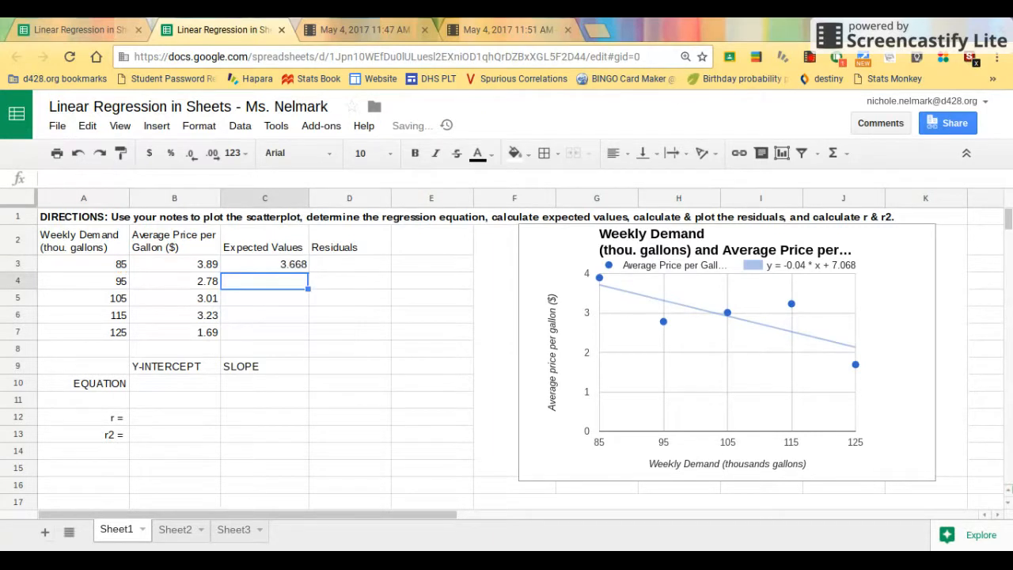
Fill the C3 formula down through C7 and check the copied formulas in C4 to C6
key("Up")
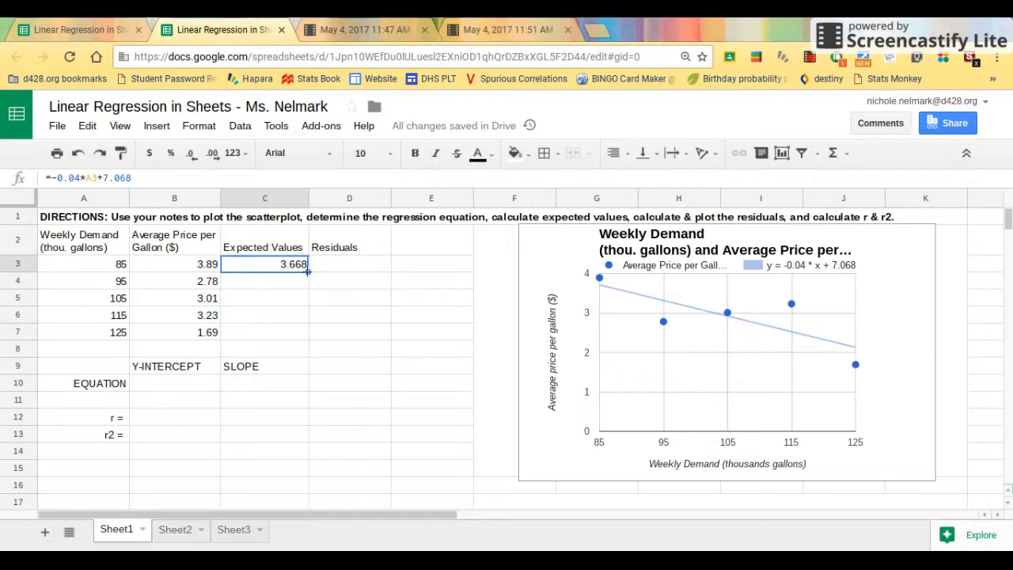
left_click_drag(307, 271, 303, 330)
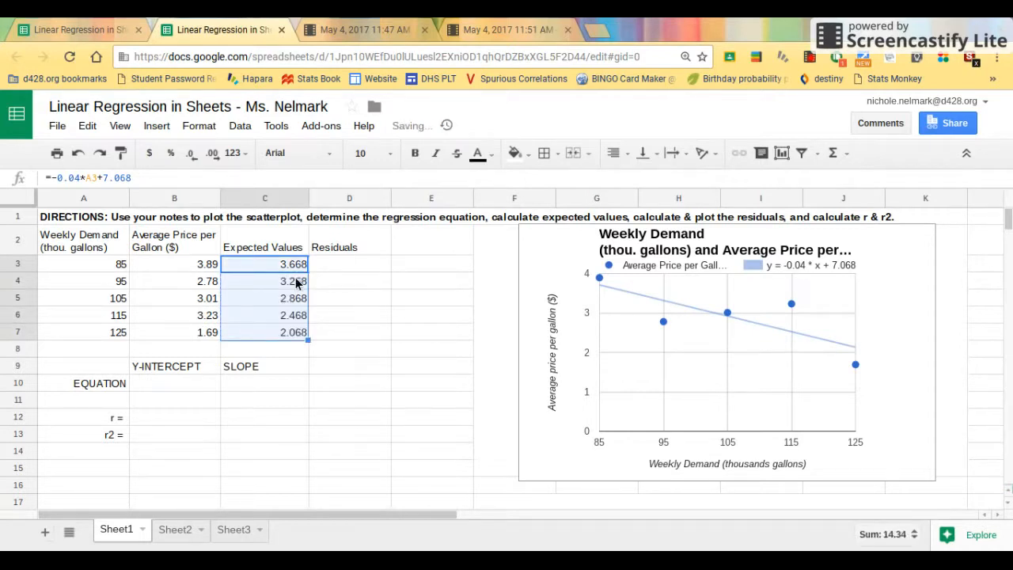
left_click(294, 283)
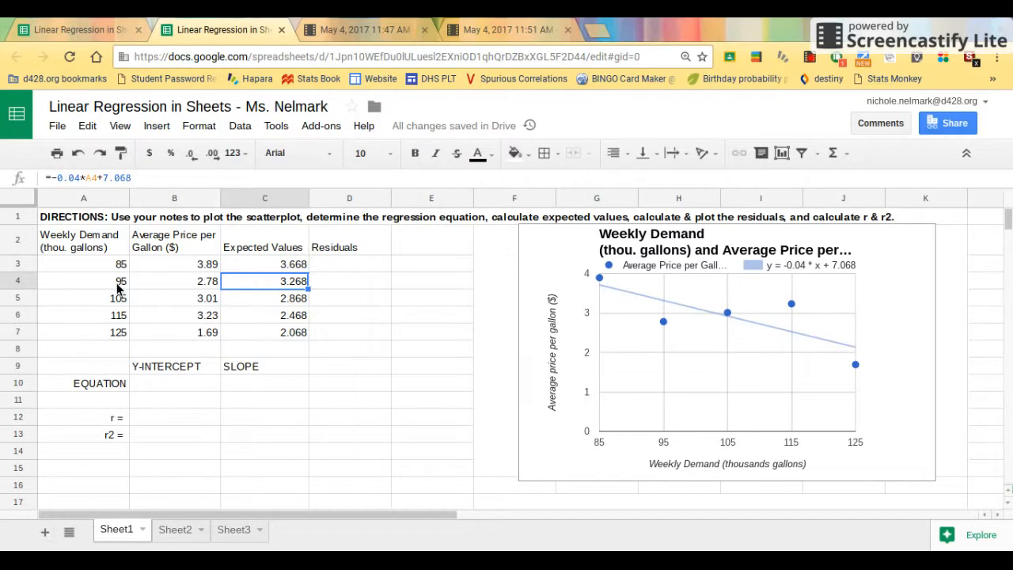
left_click(243, 296)
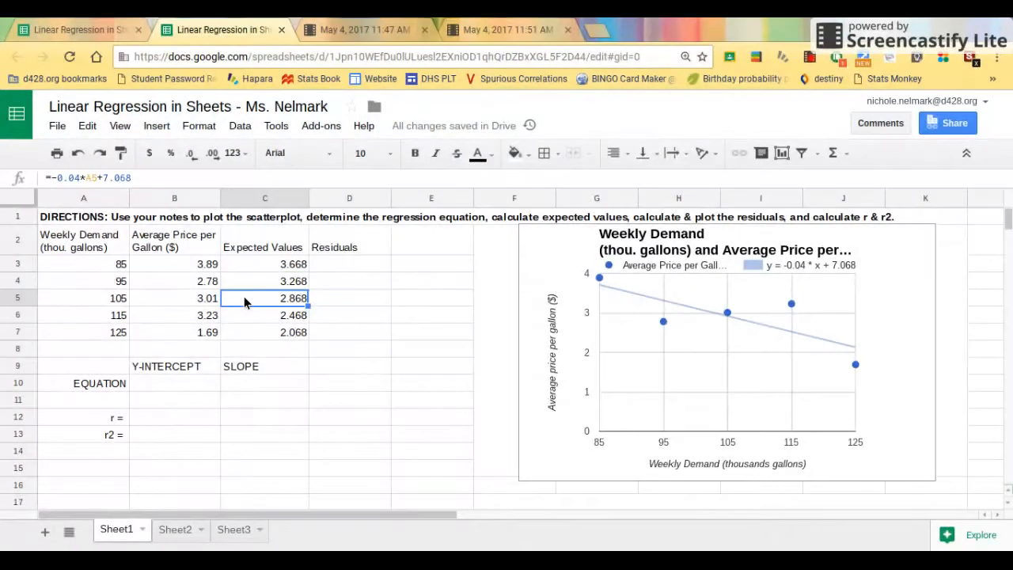
left_click(233, 313)
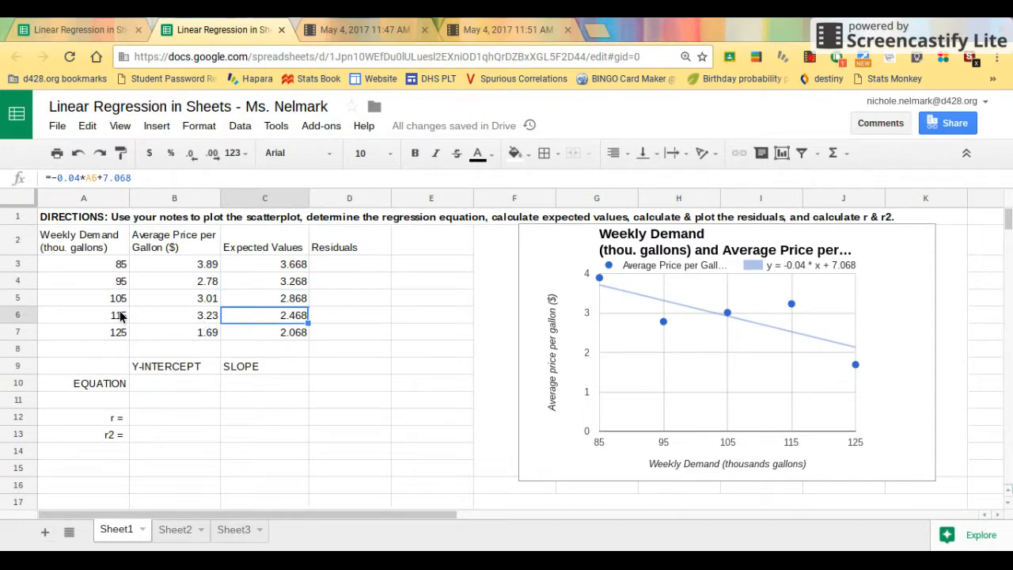
Enter the y-intercept 7.068 in B10 and the slope -0.04 in C10 of the equation row
left_click(158, 380)
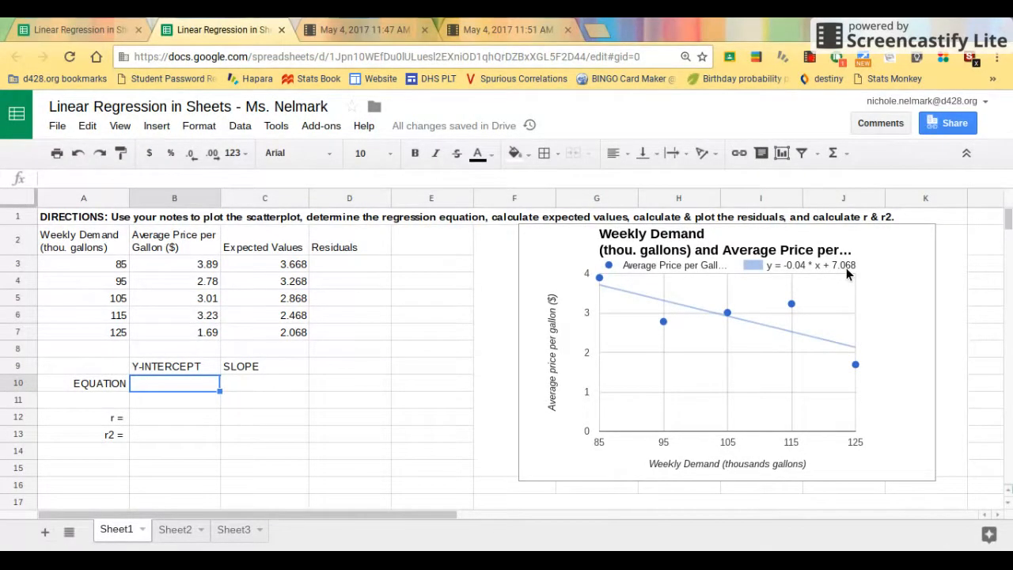
type("7.068")
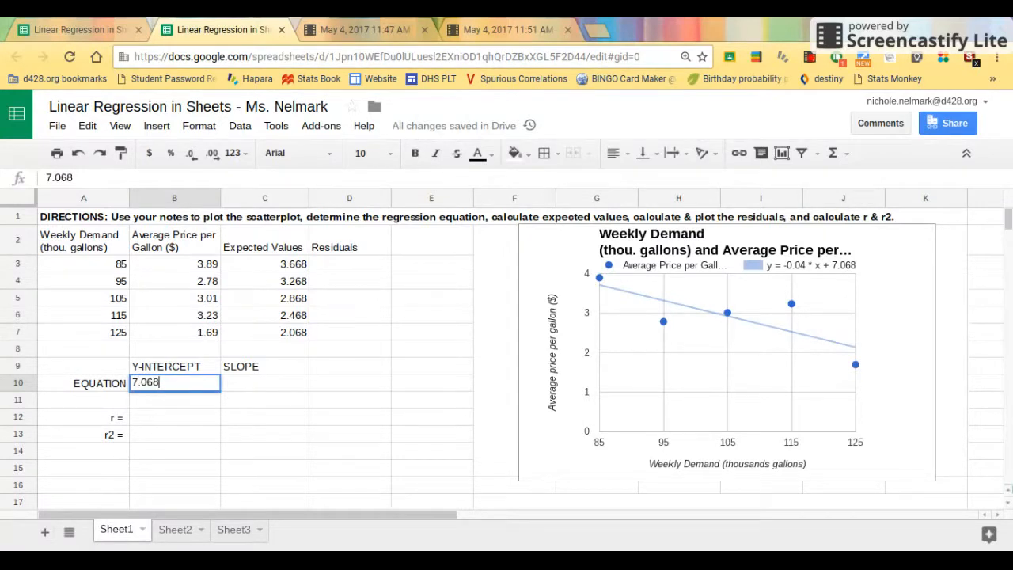
key("Tab")
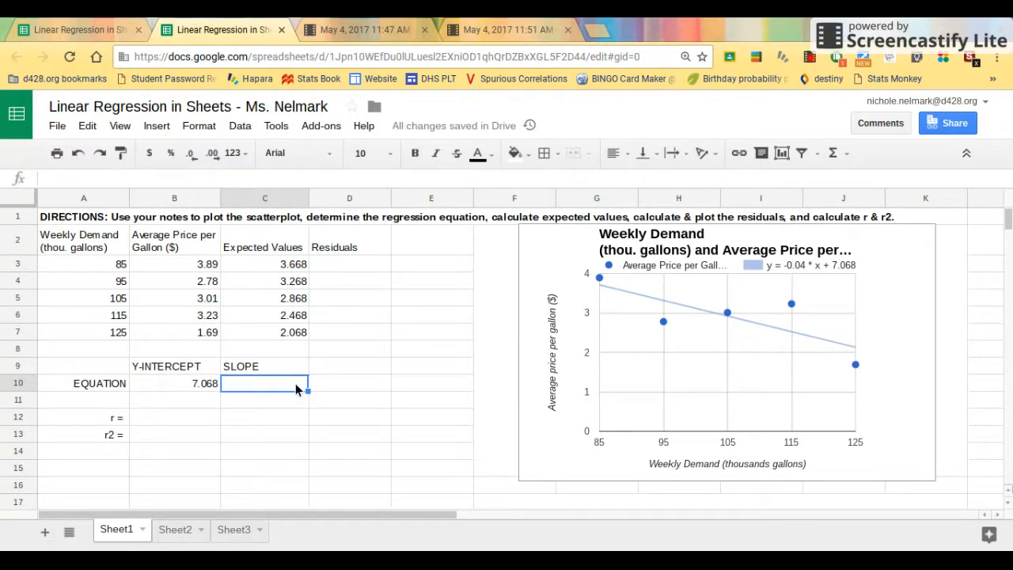
type("-0.04")
key("Return")
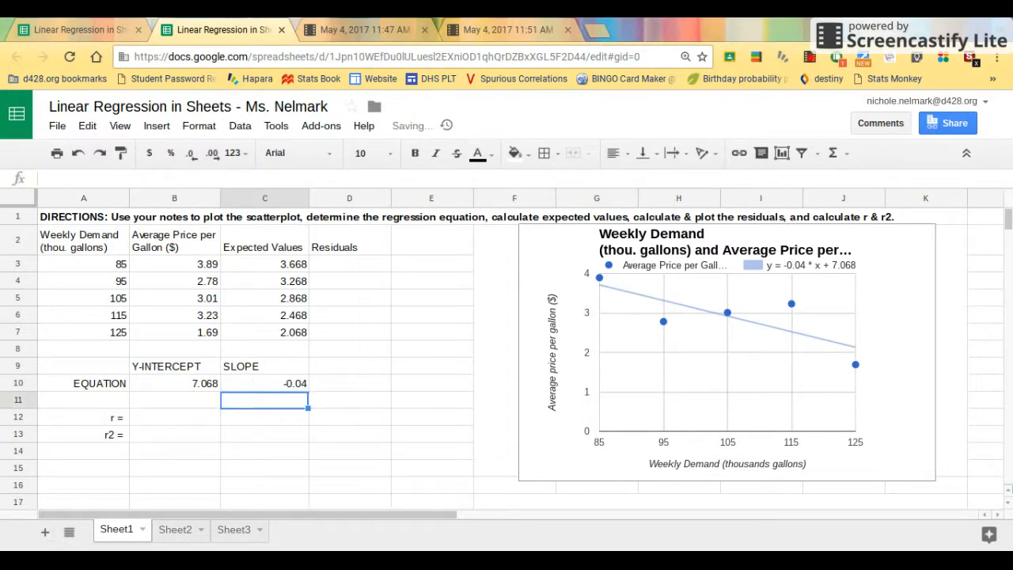
Calculate the first residual in D3 with =B3-C3 and fill the formula down through D7
left_click(363, 262)
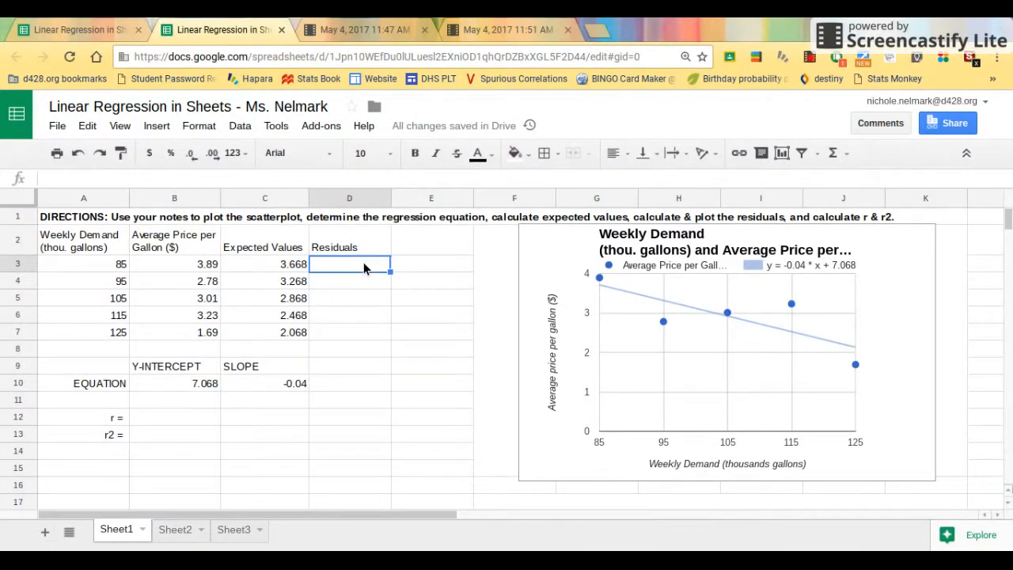
type("=")
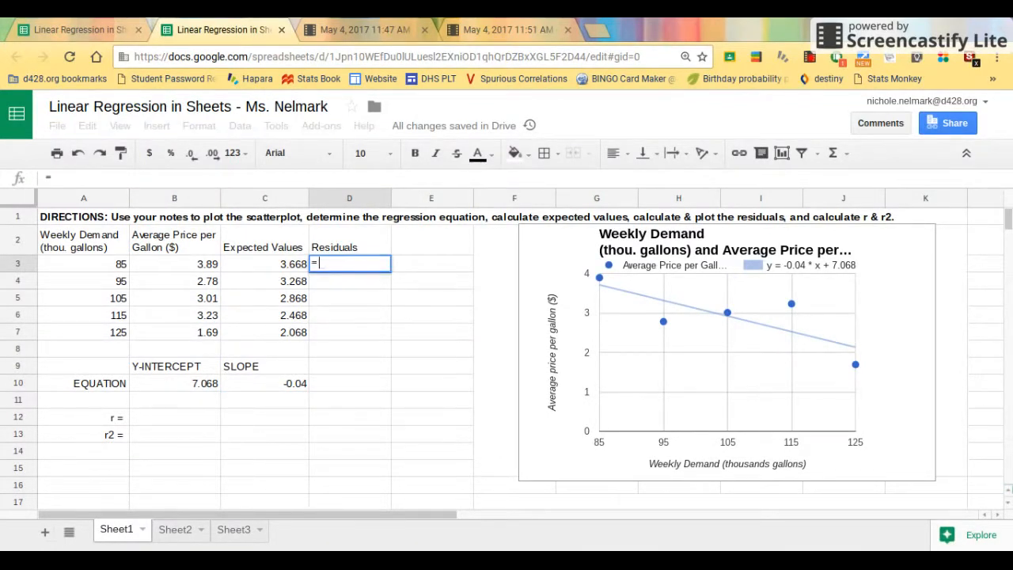
left_click(203, 266)
type("-")
left_click(262, 263)
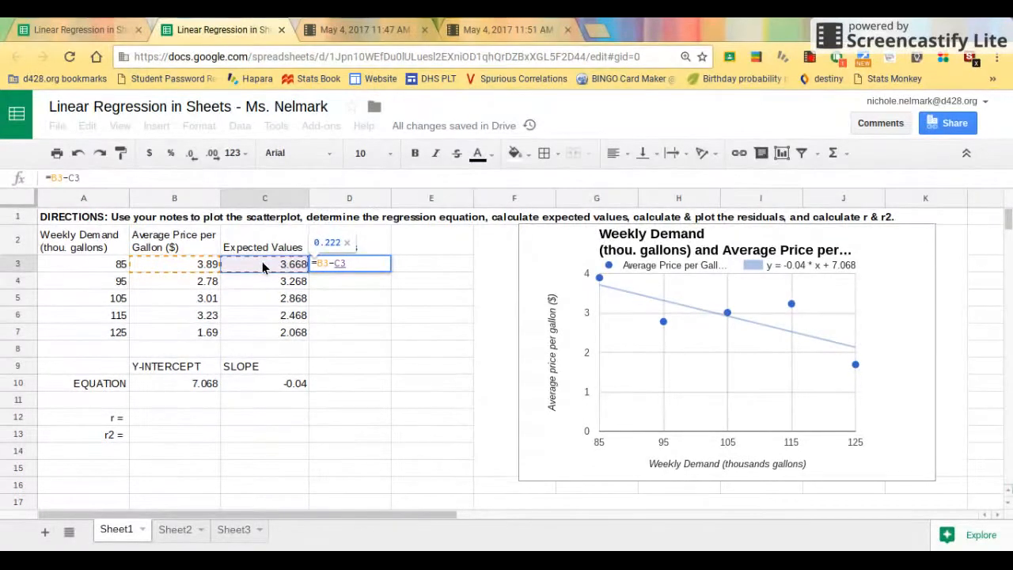
key("Return")
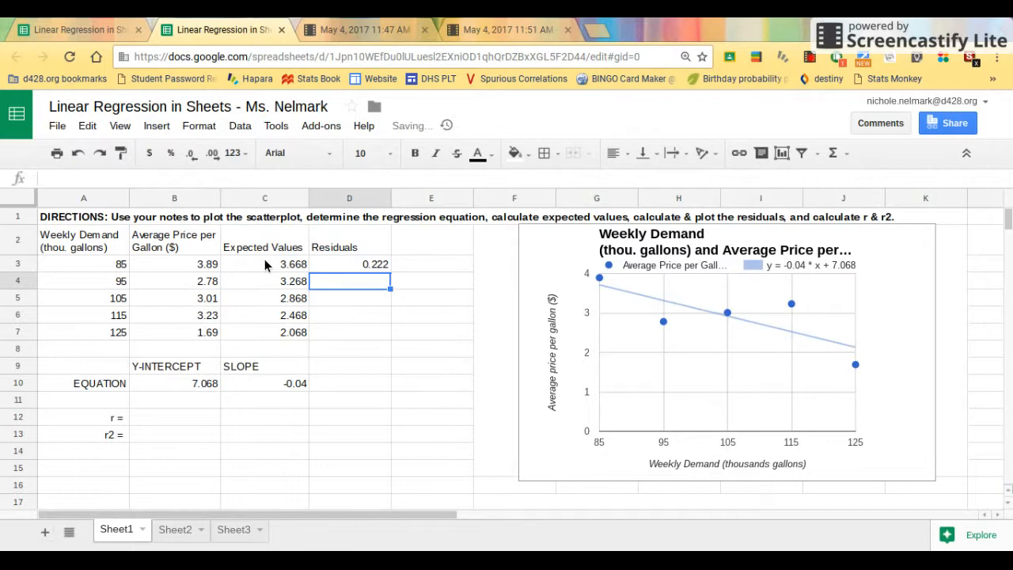
left_click(360, 263)
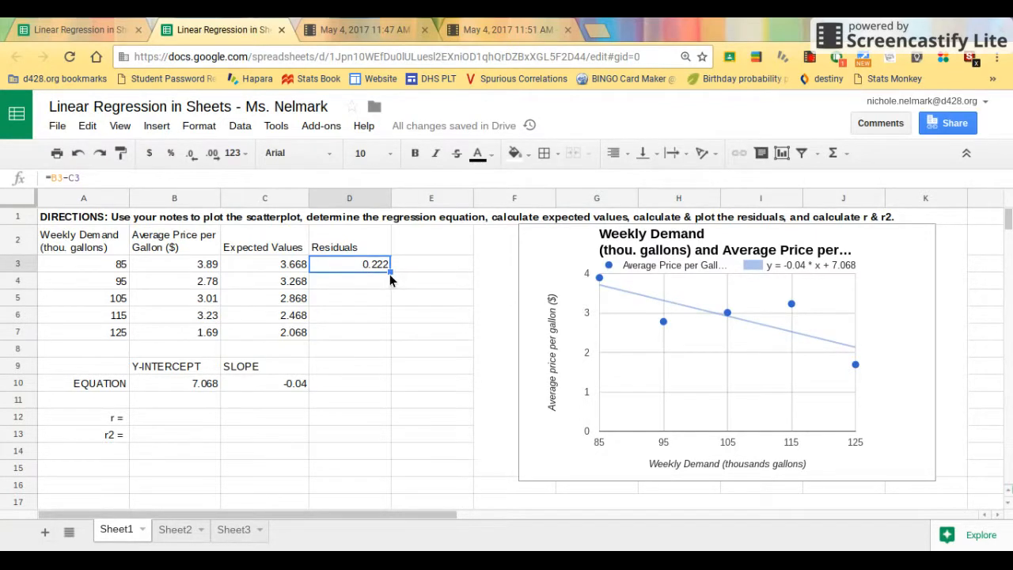
left_click_drag(390, 271, 381, 332)
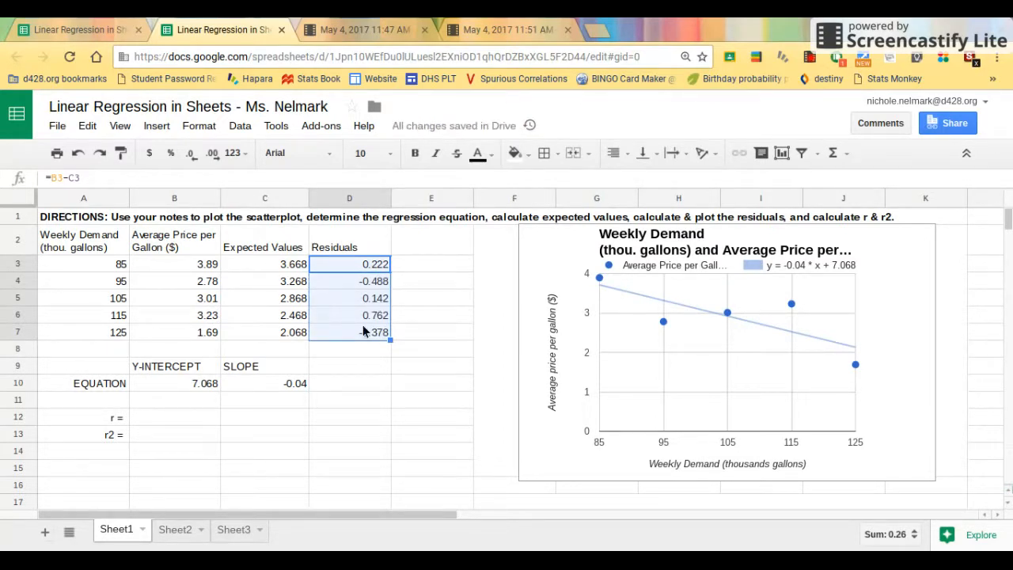
Start a new chart from the Weekly Demand range A2:A7 and the Residuals range D2:D7
left_click(93, 249)
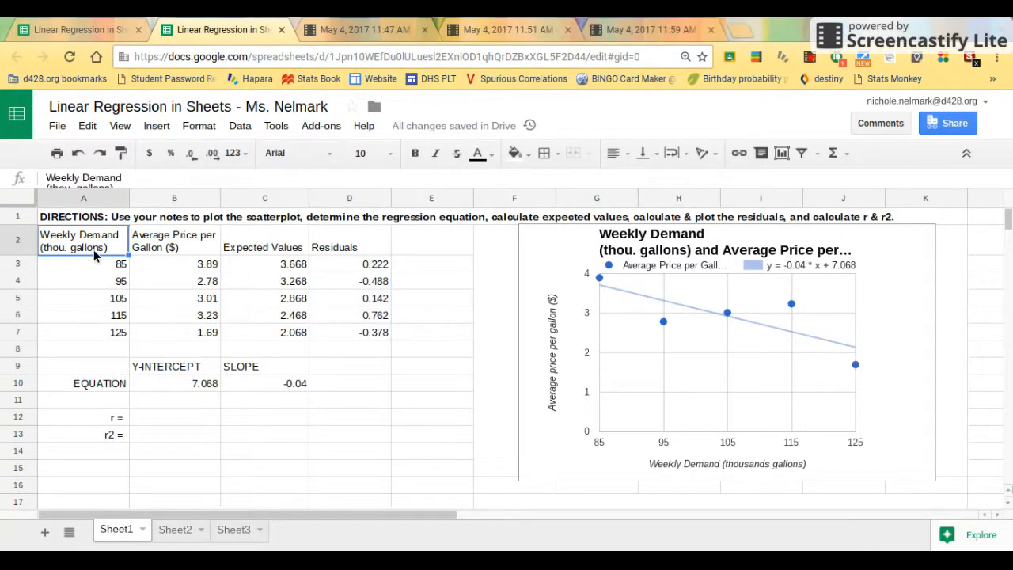
left_click_drag(98, 275, 97, 333)
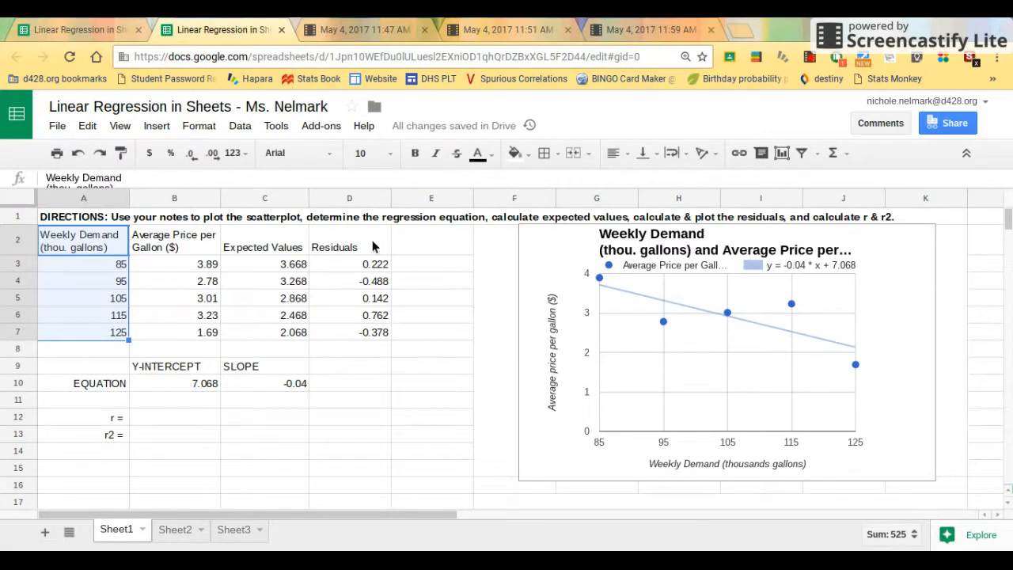
left_click_drag(375, 247, 373, 327)
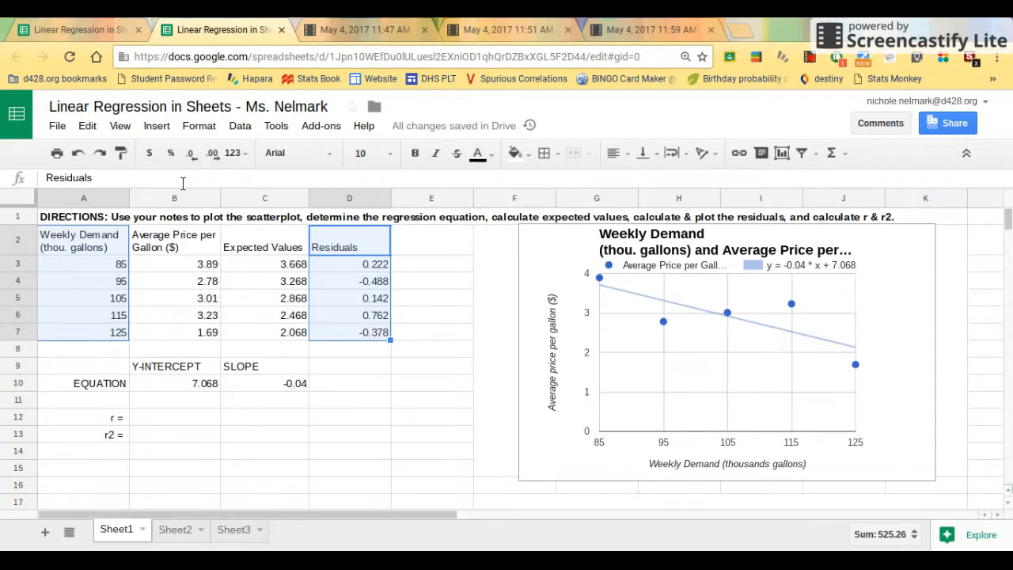
left_click(148, 125)
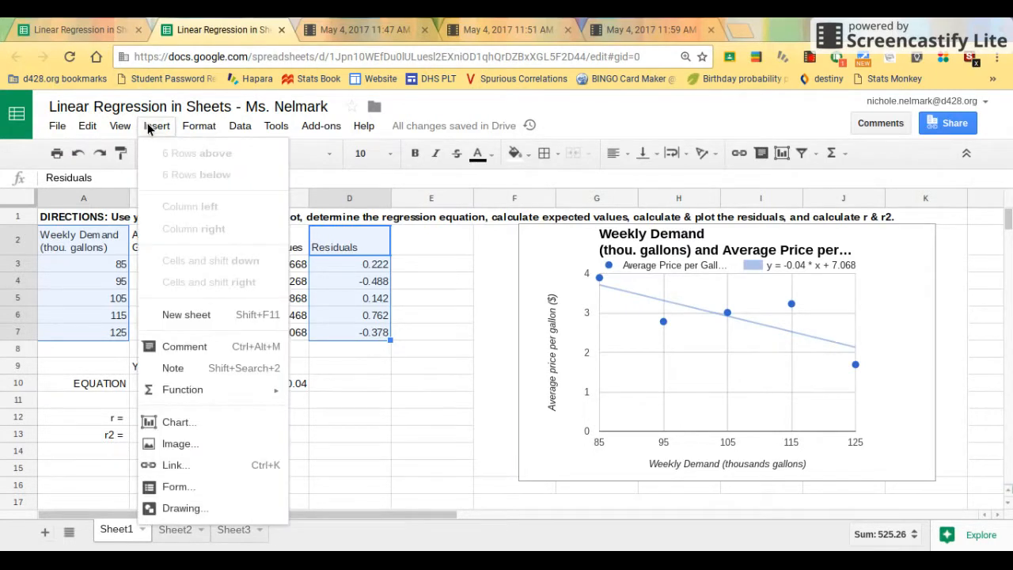
left_click(178, 421)
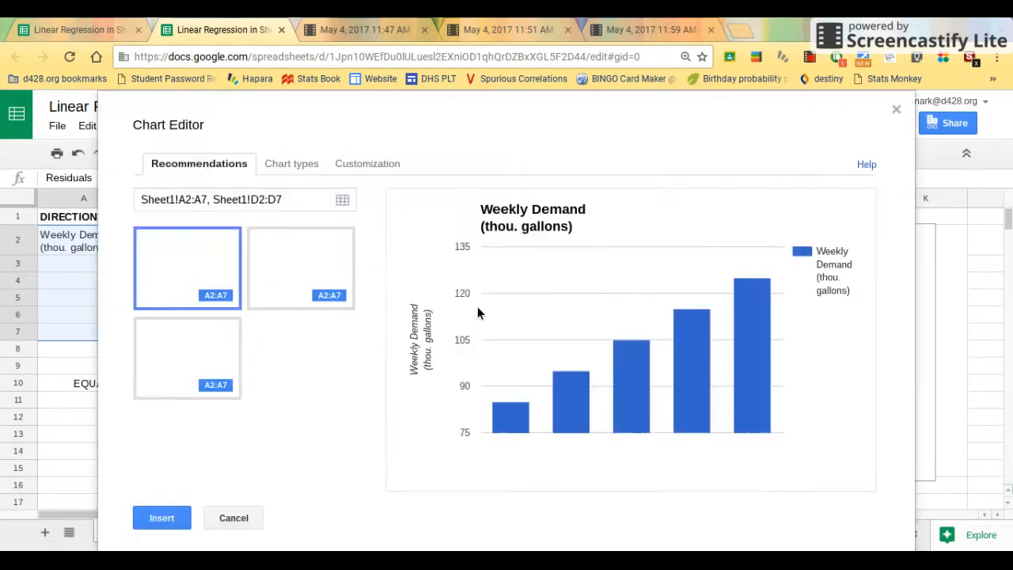
Set the new chart's type to a scatter chart
left_click(302, 164)
left_click_drag(374, 341, 368, 423)
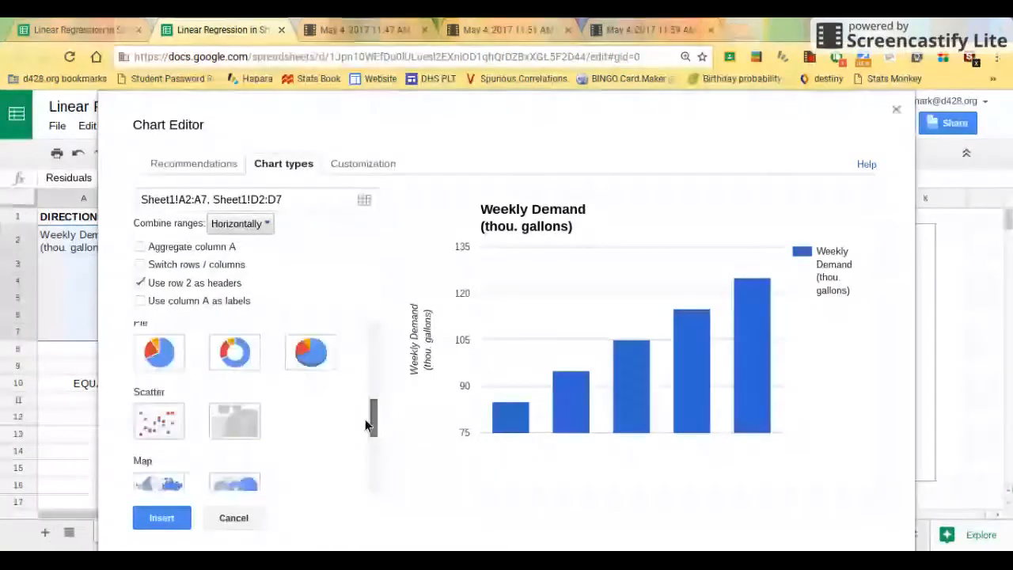
left_click(165, 413)
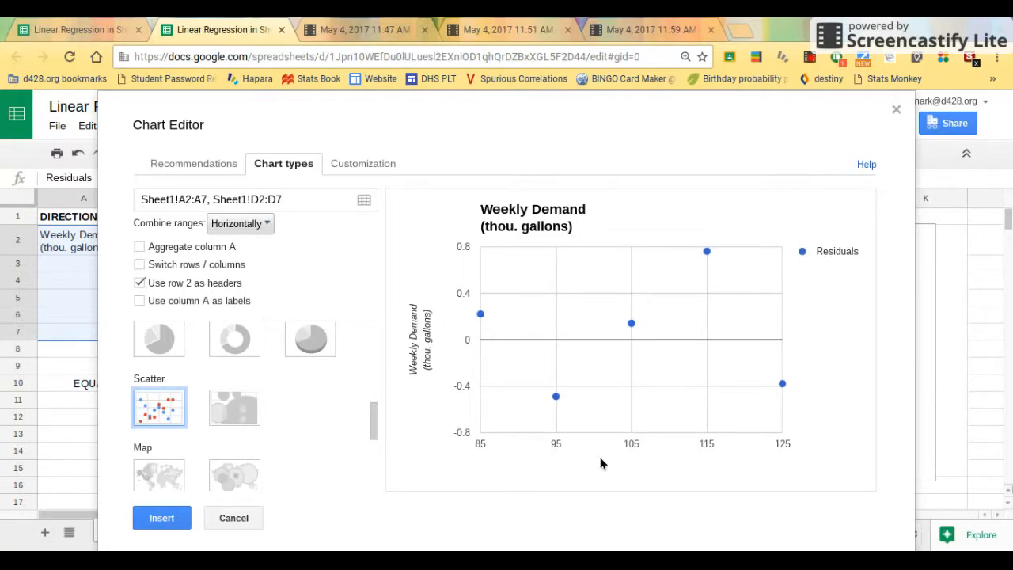
Title the chart "Residual Plot" and set its legend to None
left_click(373, 166)
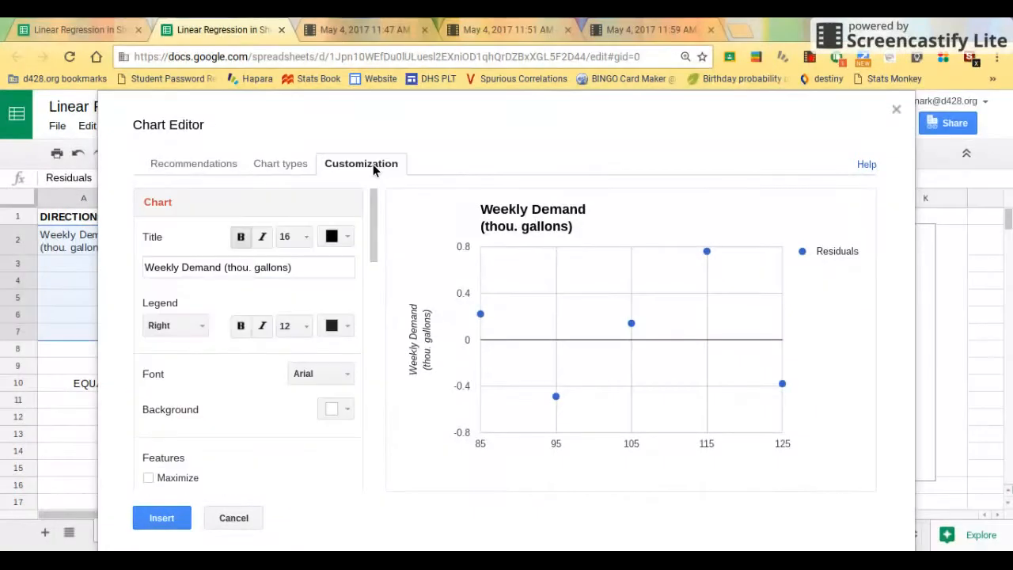
left_click_drag(320, 270, 124, 271)
type("Resid")
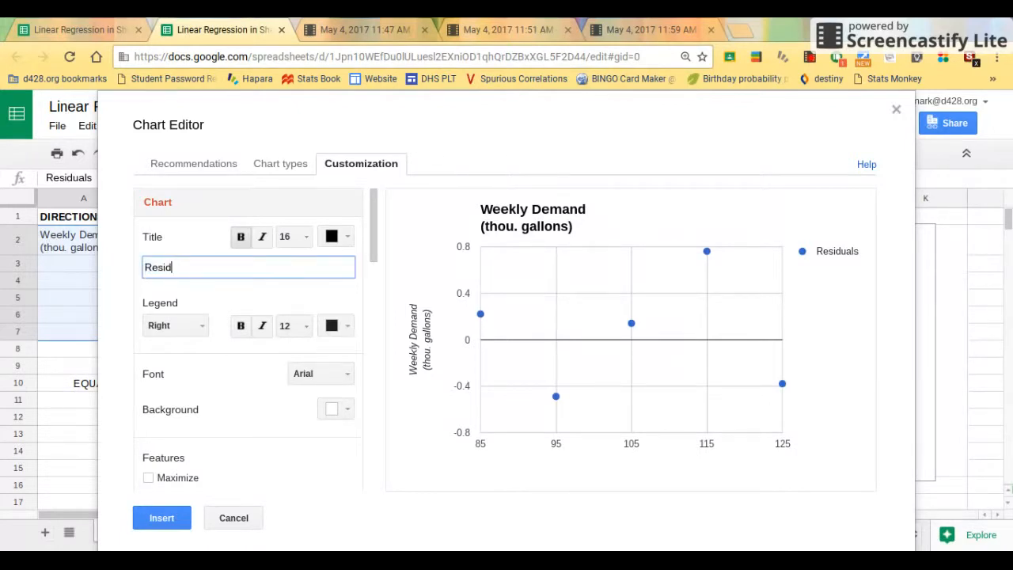
type("ual Plot")
left_click(194, 326)
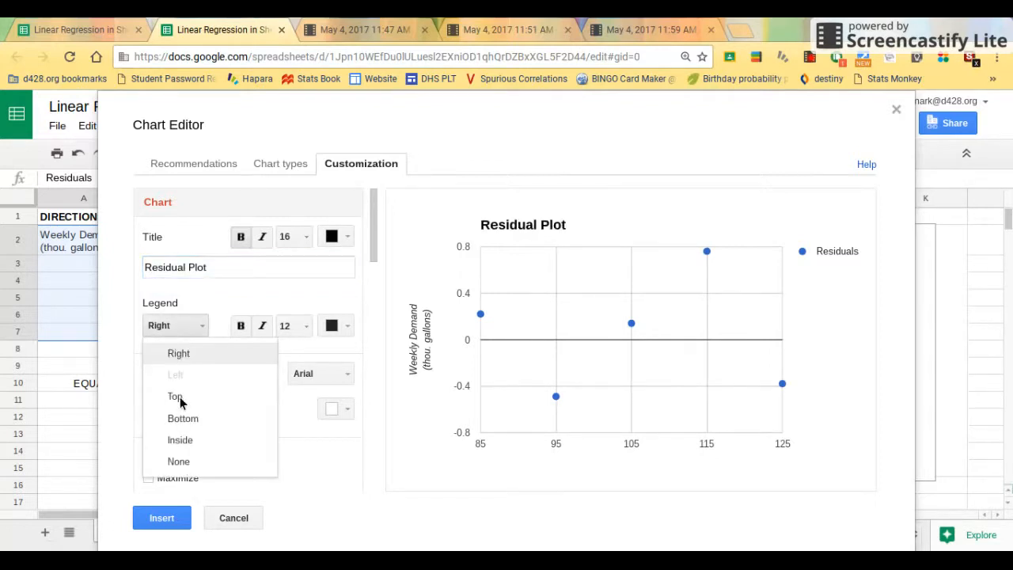
left_click(181, 327)
left_click(180, 329)
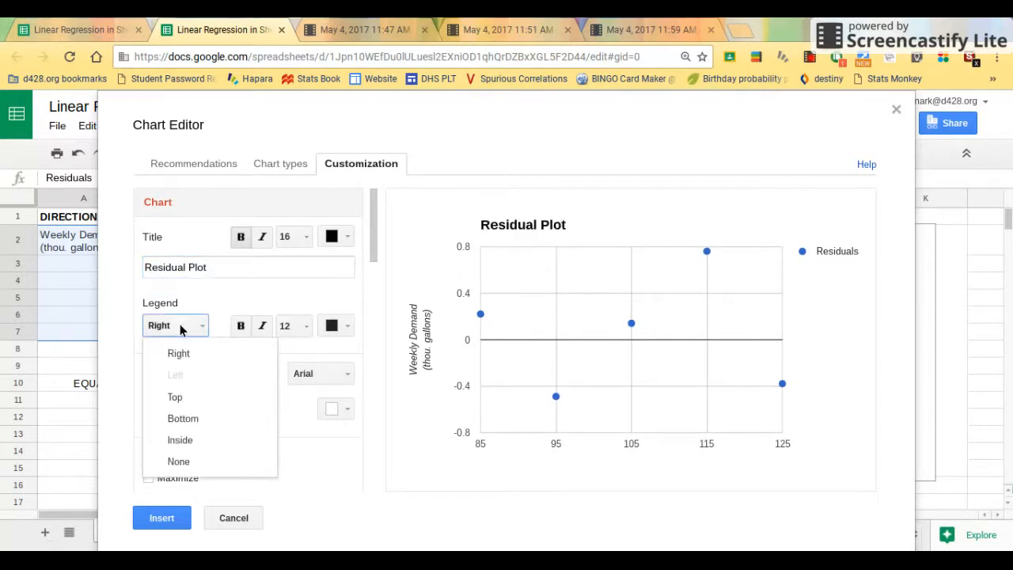
left_click(179, 461)
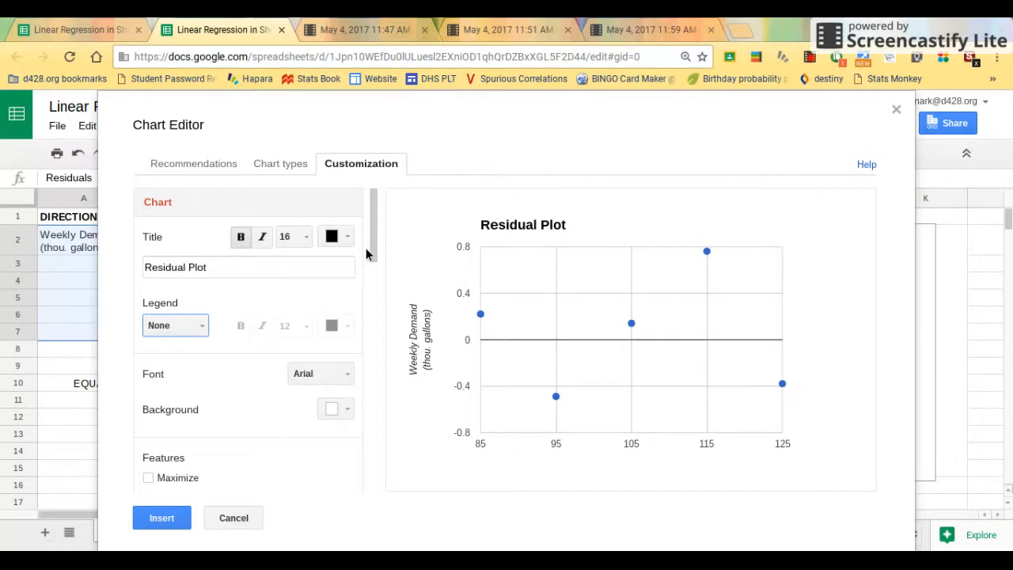
Set the residual plot's horizontal axis title to "Weekly Demand (thou. gal.)"
left_click_drag(371, 250, 362, 327)
left_click(265, 348)
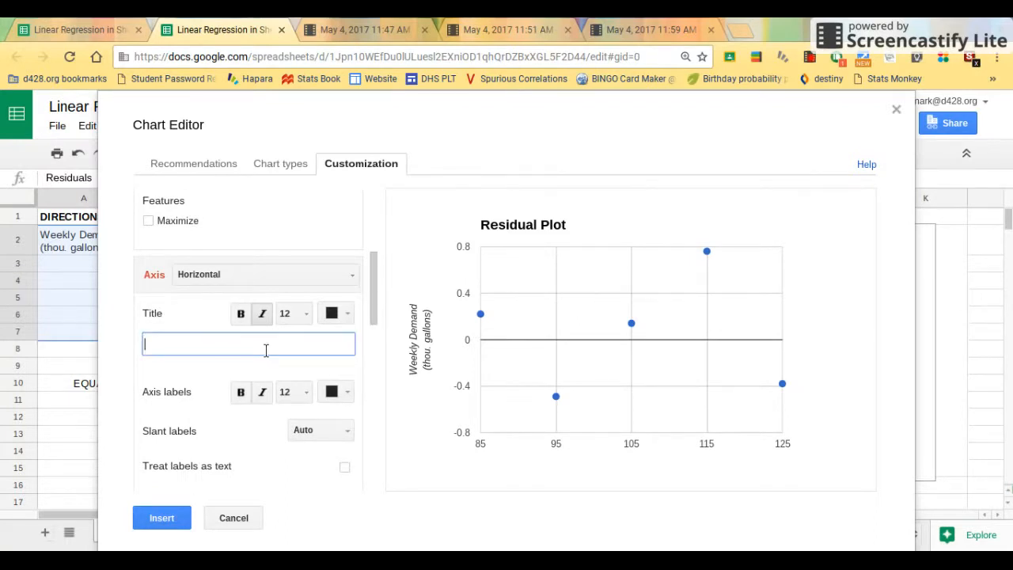
left_click_drag(259, 98, 305, 104)
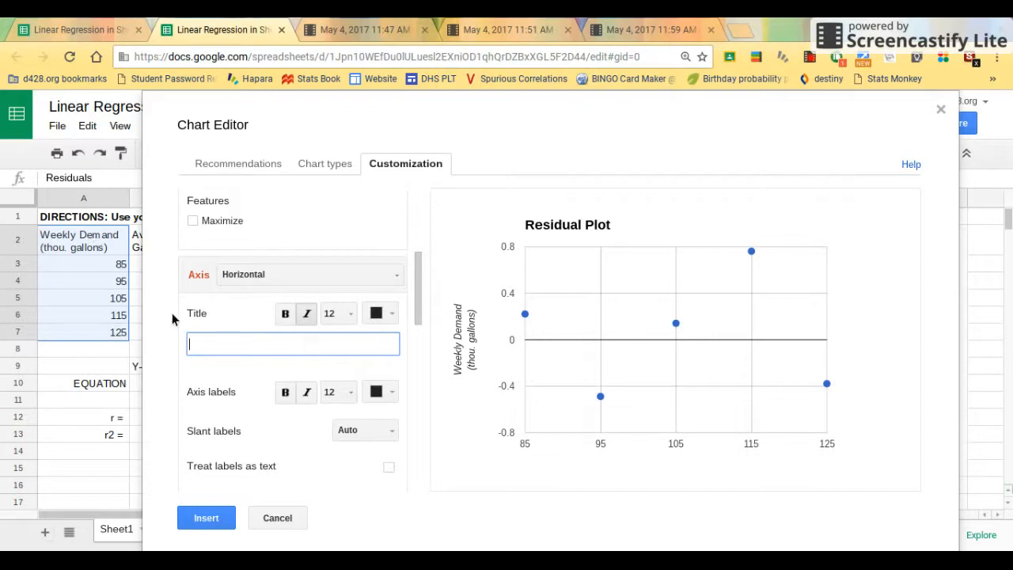
type("Weekly Demad")
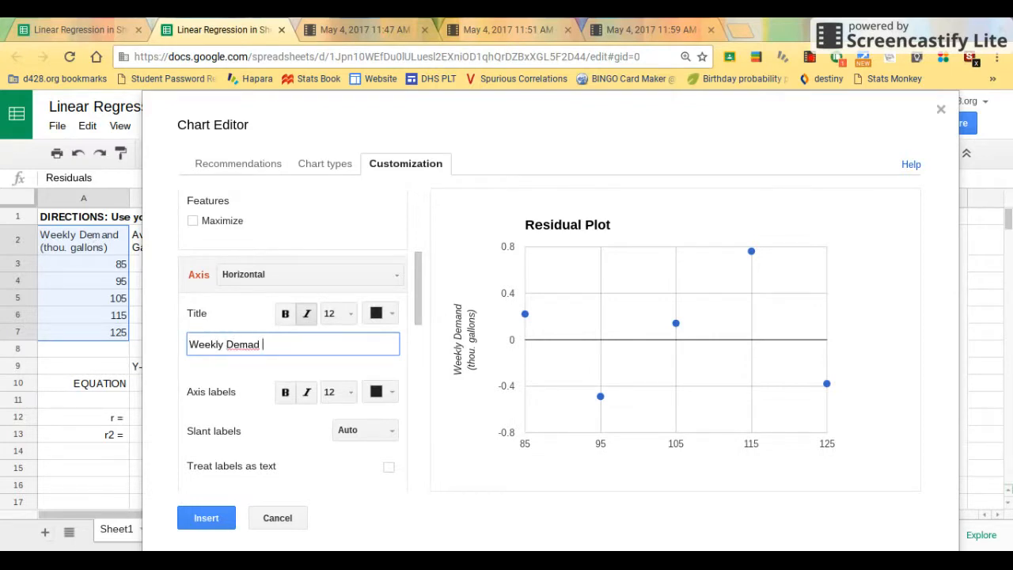
key("BackSpace")
key("BackSpace")
type("d (thouh.")
key("BackSpace")
key("BackSpace")
key("BackSpace")
type(". gal.)")
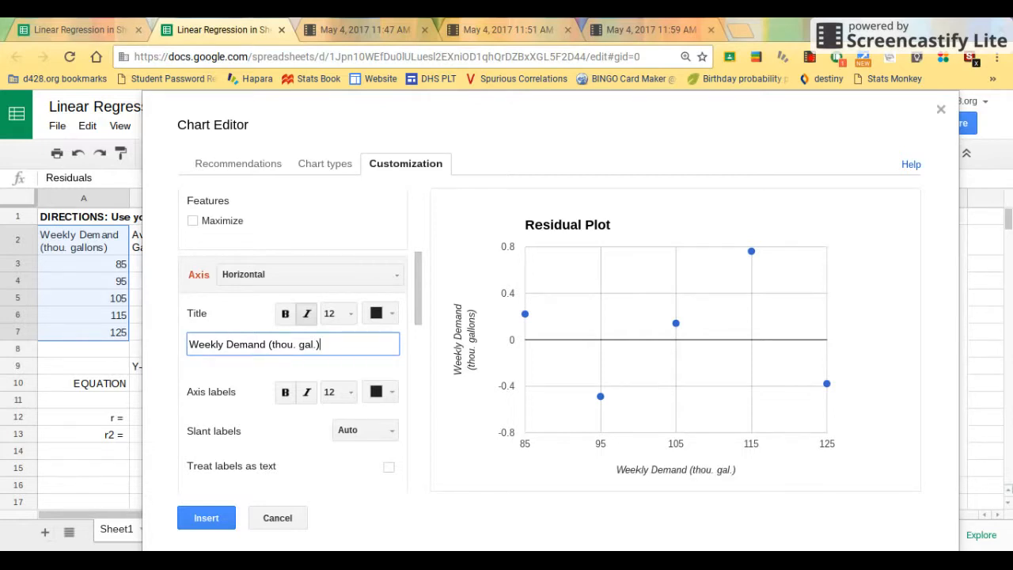
Change the left vertical axis title to "Residuals" and insert the residual plot into the sheet
left_click(269, 277)
left_click(261, 326)
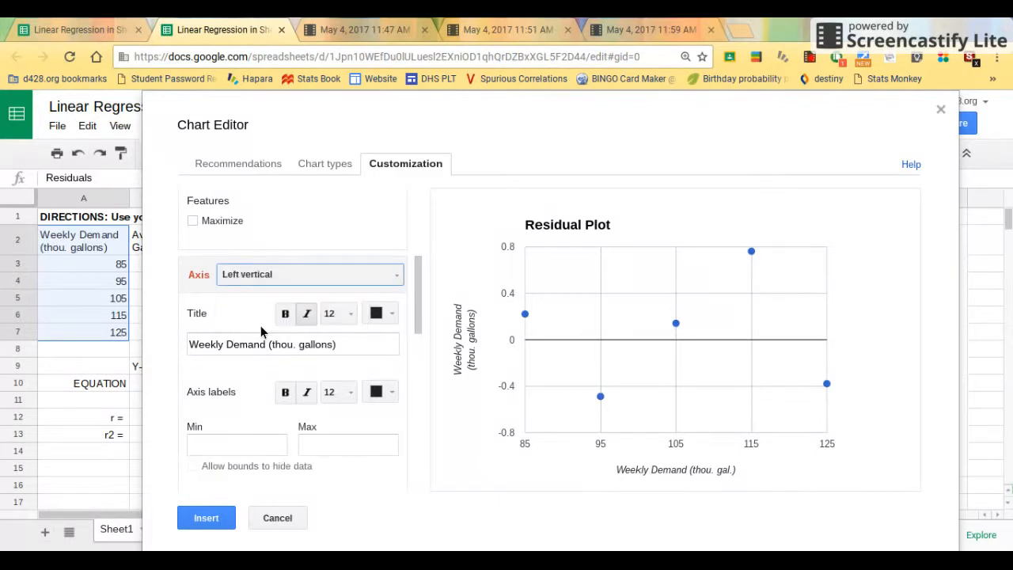
left_click(254, 341)
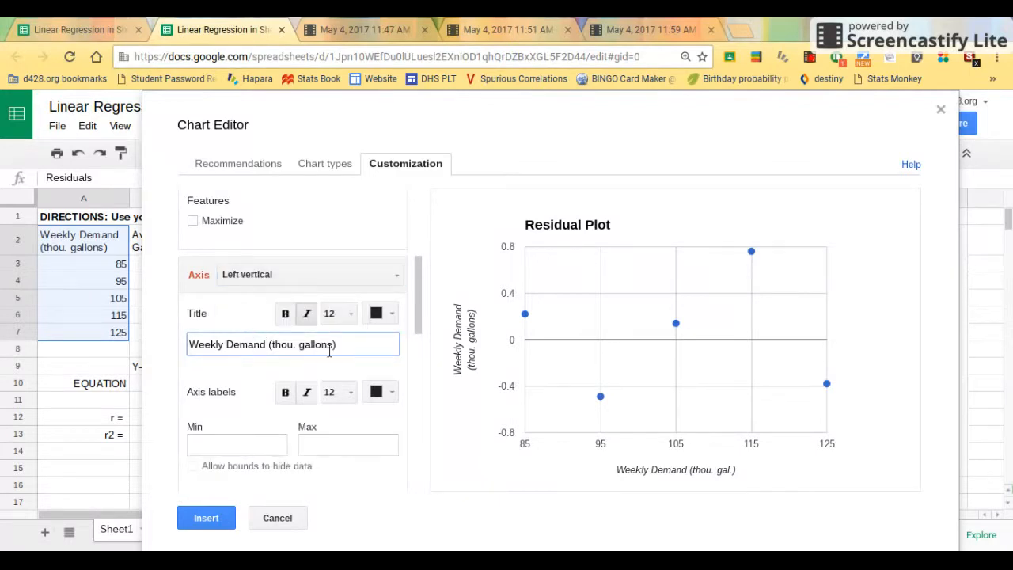
left_click_drag(350, 343, 188, 342)
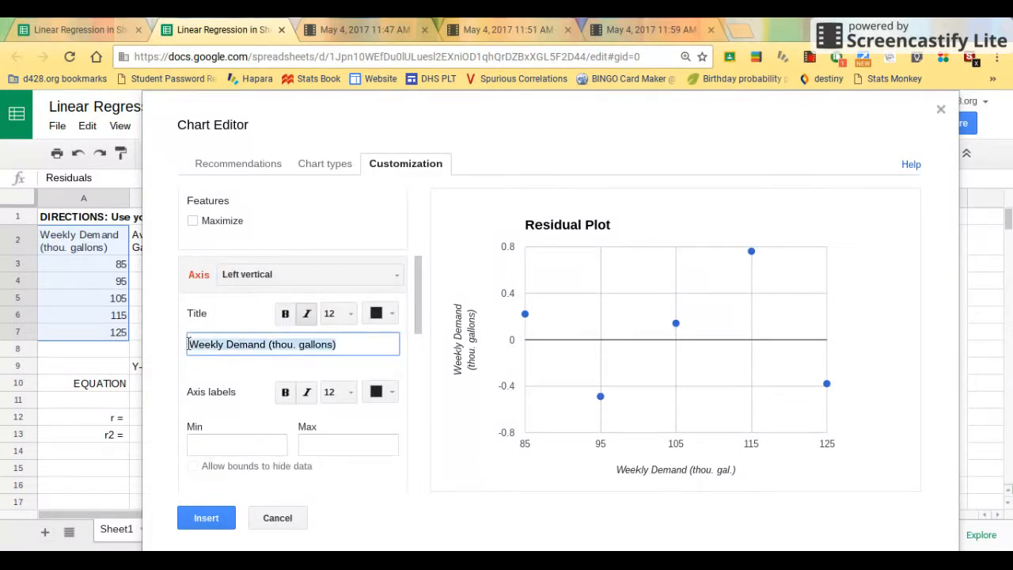
key("BackSpace")
type("Residuals")
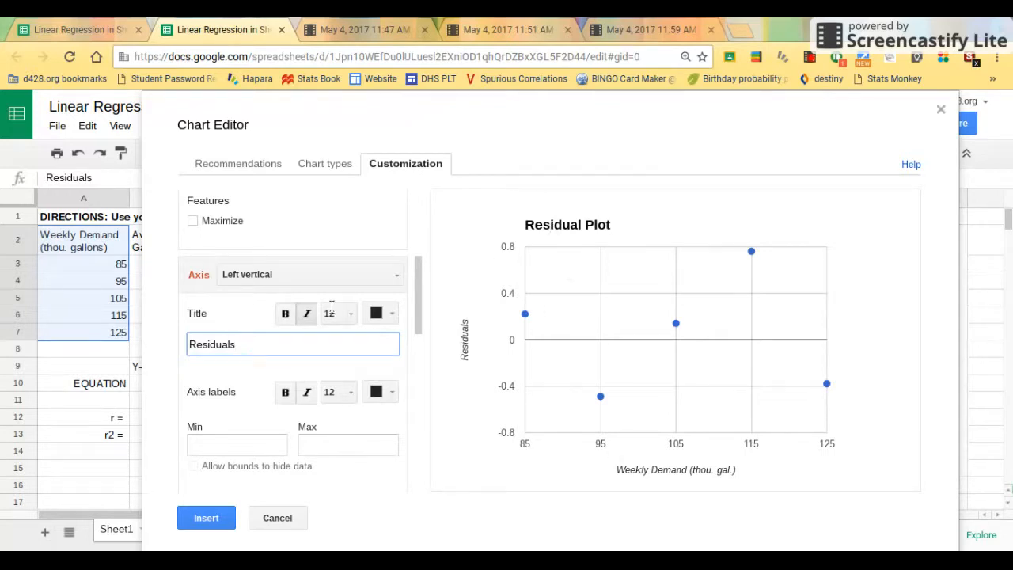
left_click_drag(417, 284, 418, 442)
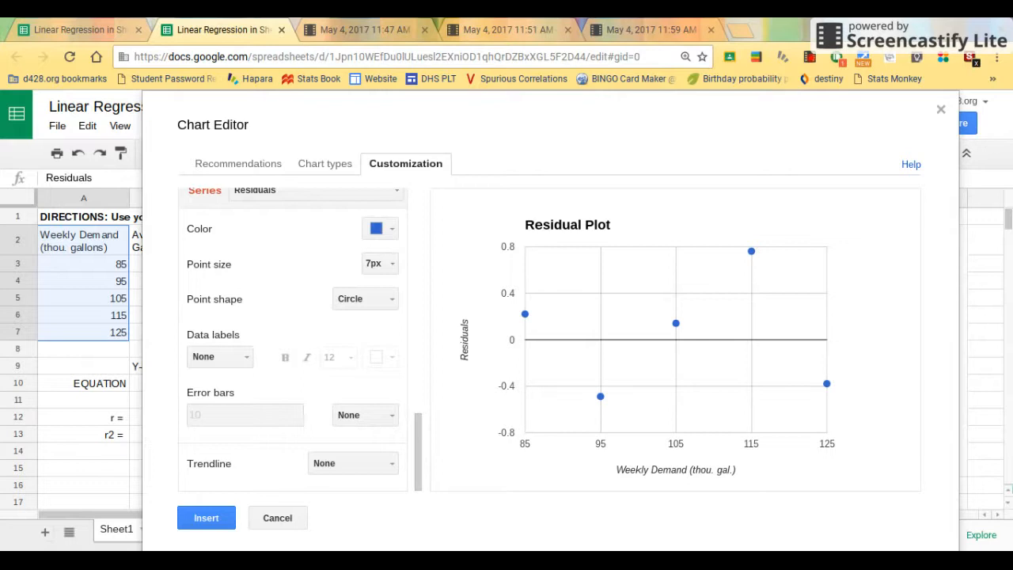
left_click(208, 520)
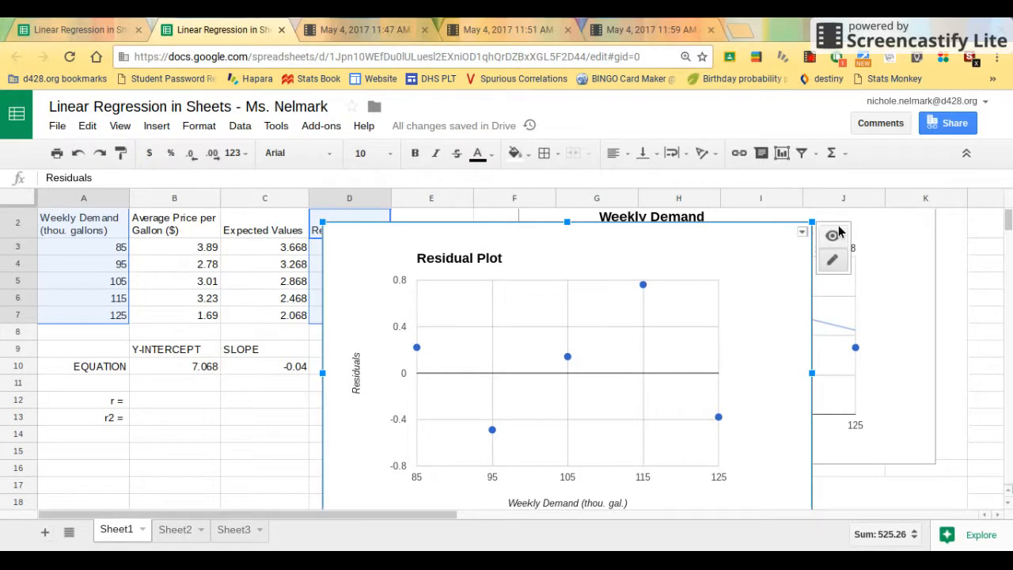
Shrink the residual plot and move it into the "(place your Residual Plot here)" area, resizing it to fit there
left_click_drag(811, 222, 670, 310)
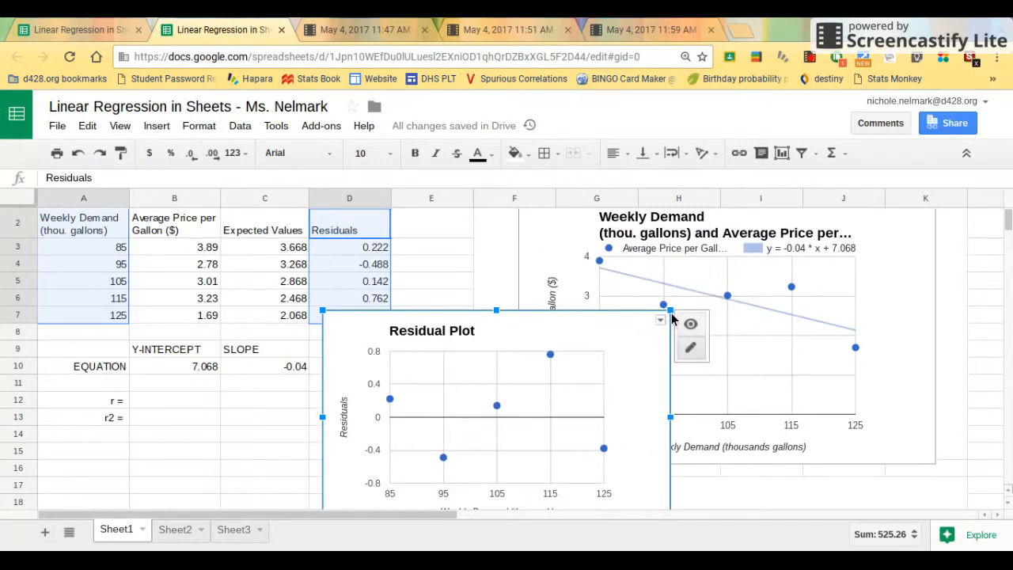
scroll(664, 363, "down", 5)
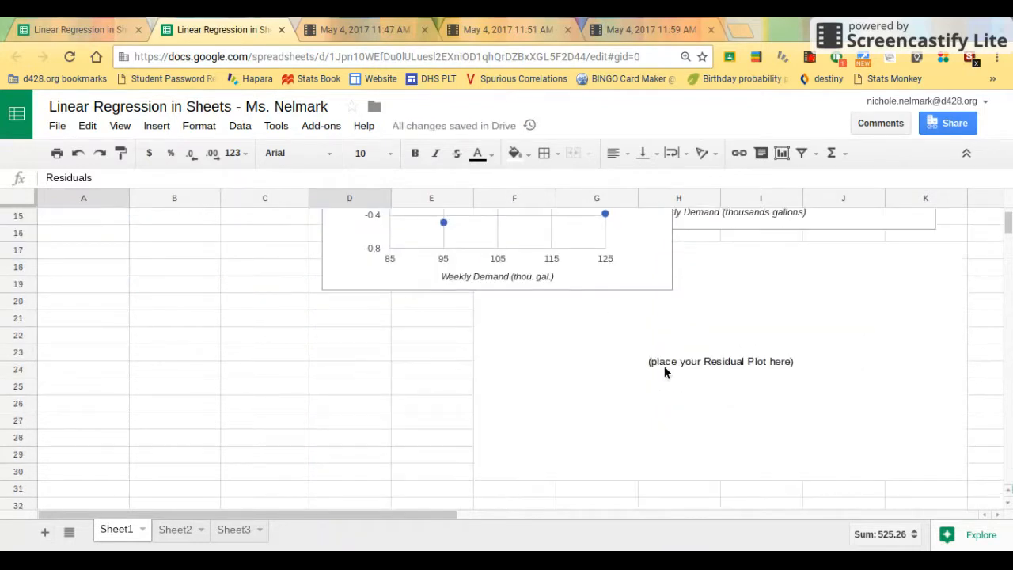
left_click(649, 244)
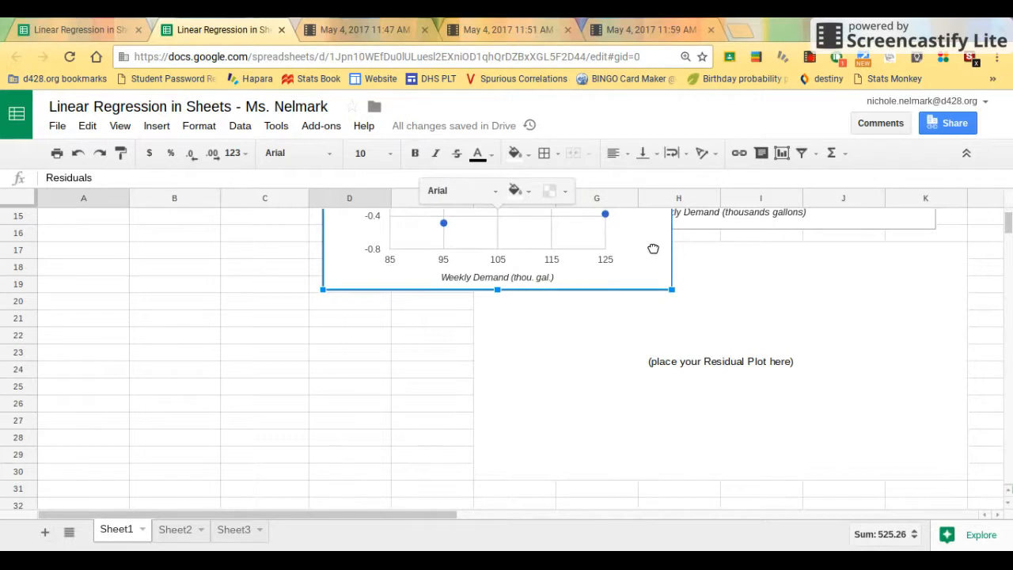
left_click_drag(653, 248, 857, 414)
scroll(859, 413, "down", 1)
left_click(858, 414)
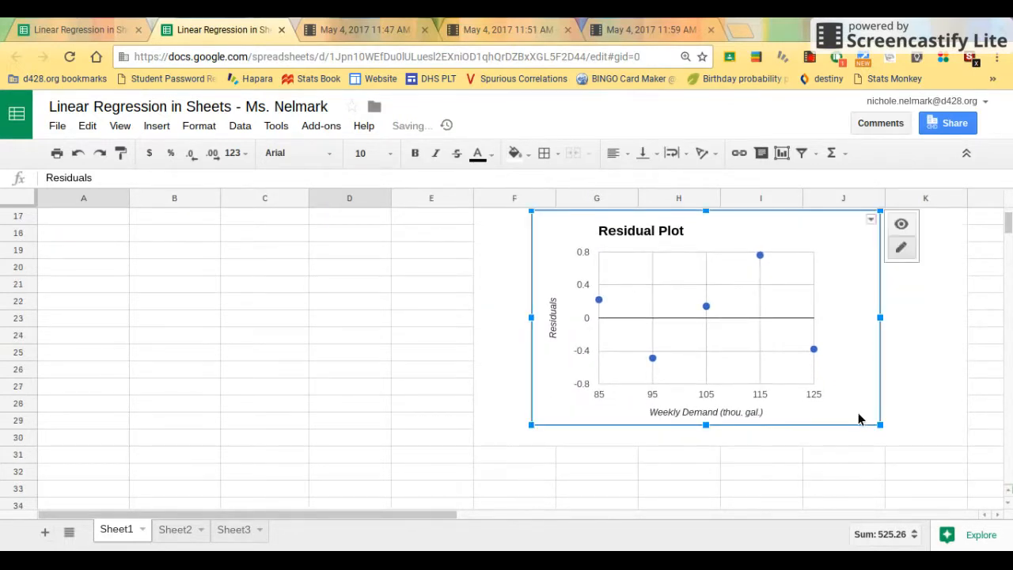
left_click_drag(879, 423, 890, 439)
left_click(495, 370)
Calculate r in B12 with =CORREL(A2:A7,B2:B7), using the Weekly Demand and Average Price per Gallon ranges
scroll(495, 369, "up", 3)
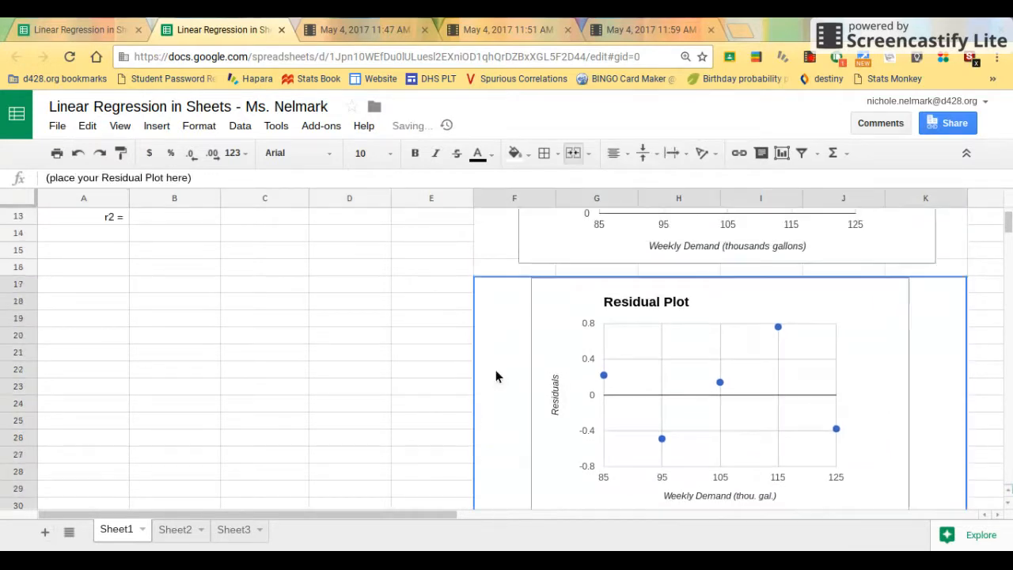
left_click(380, 368)
scroll(379, 368, "up", 2)
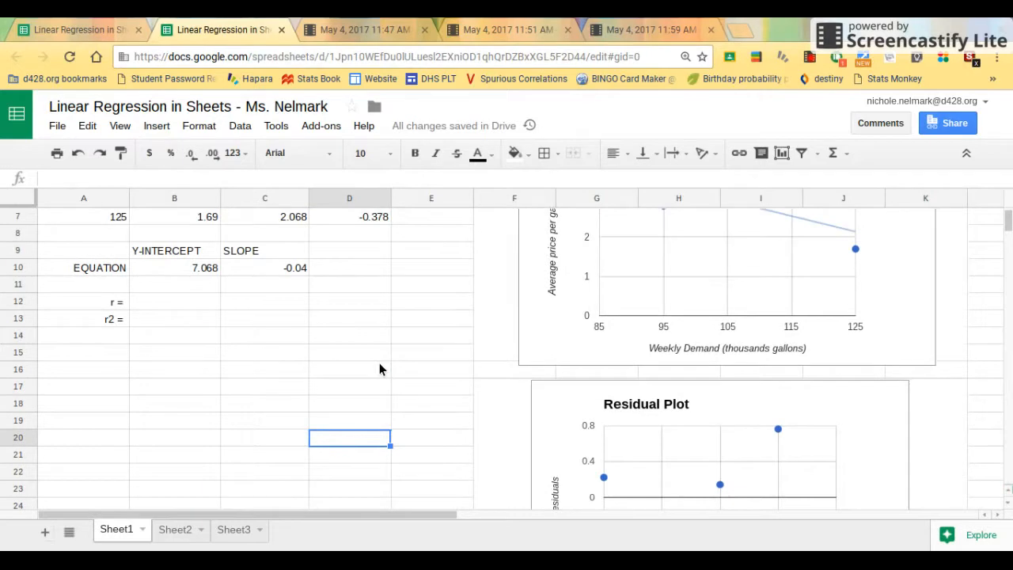
left_click(177, 305)
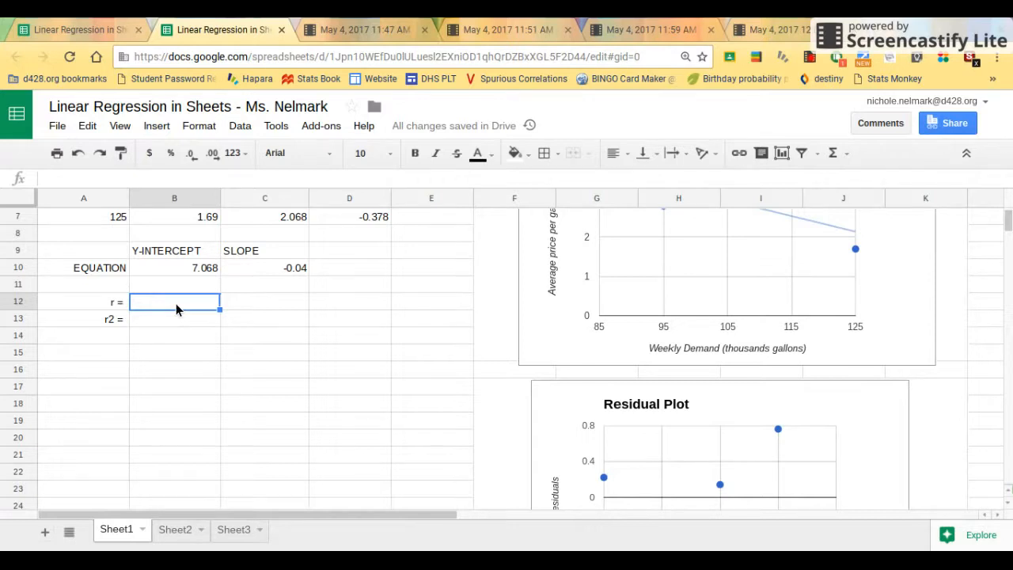
type("=")
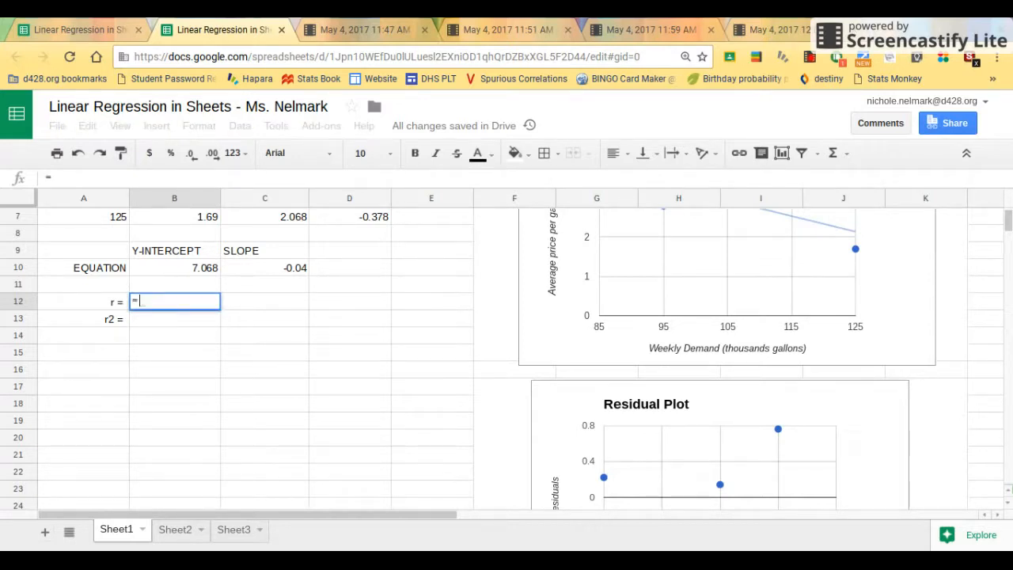
type("correl")
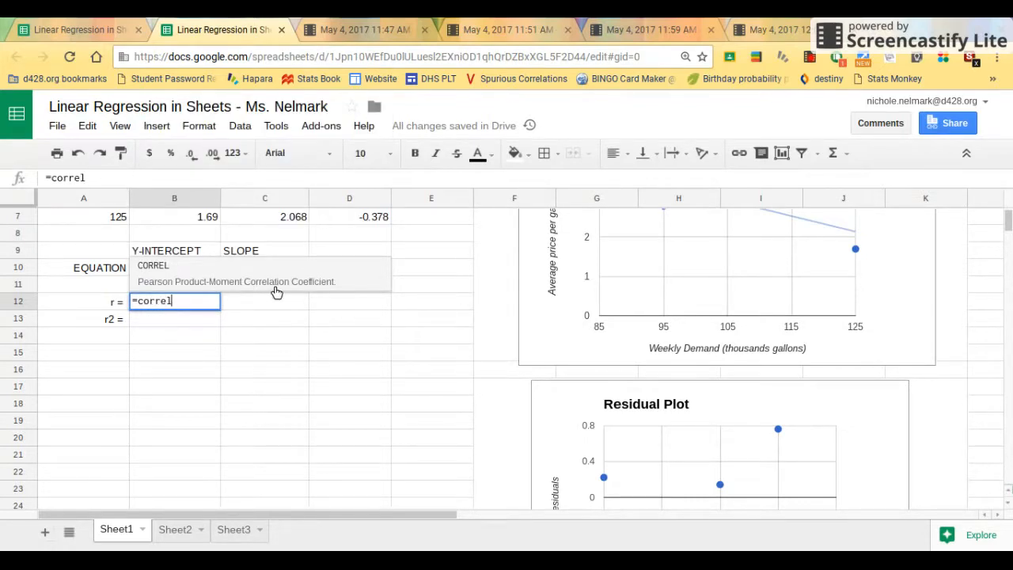
left_click(158, 274)
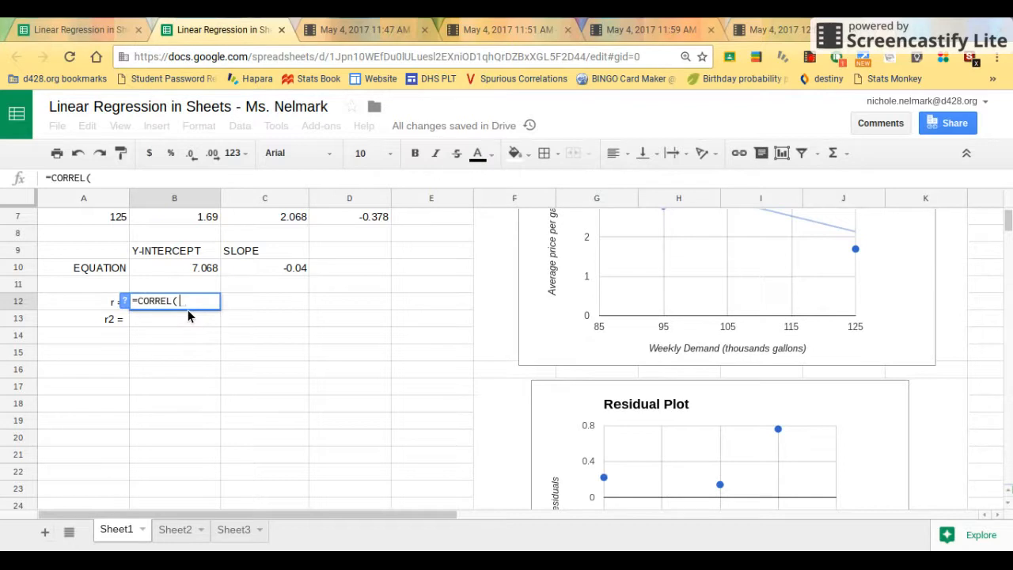
scroll(188, 314, "up", 3)
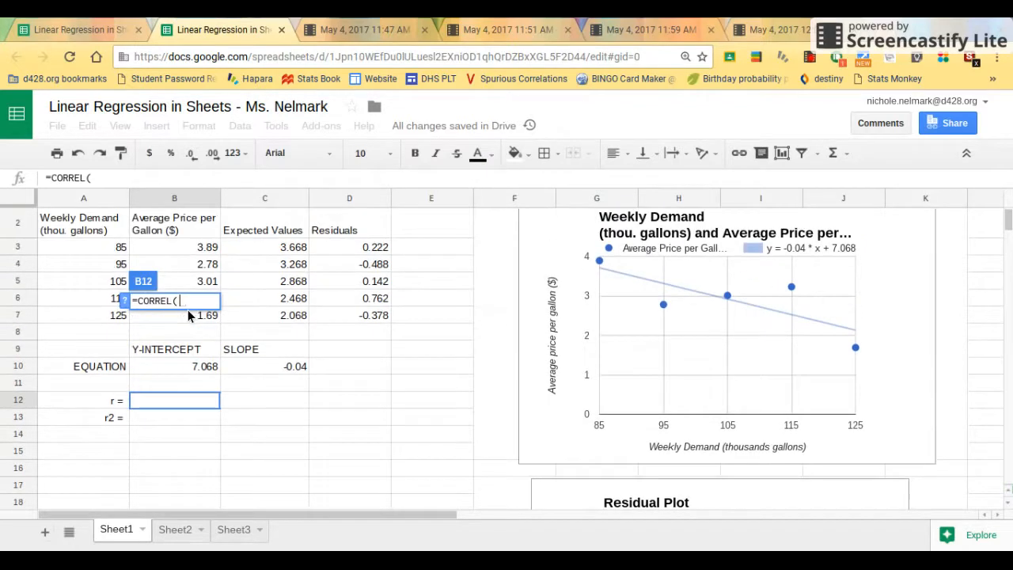
left_click(81, 228)
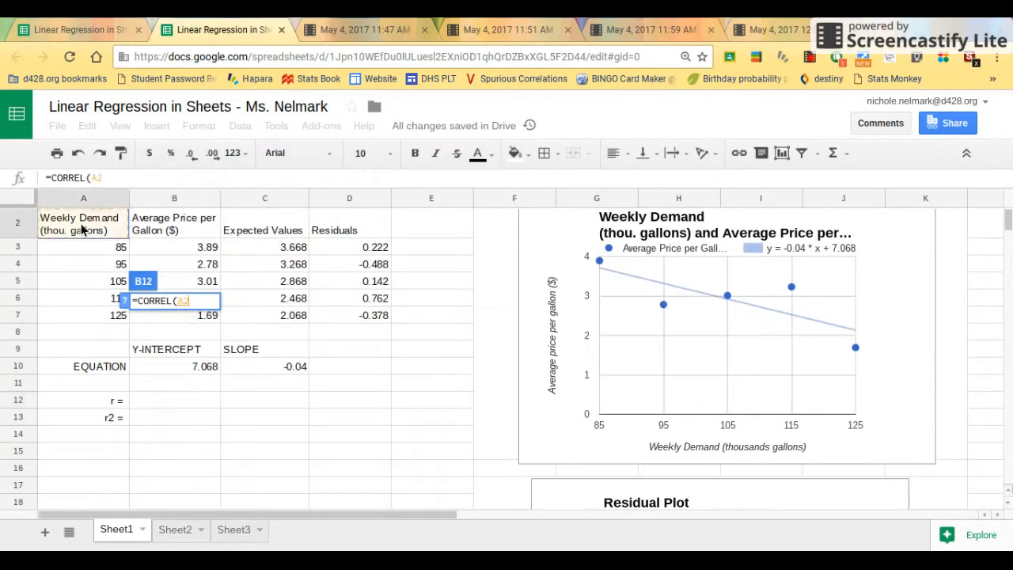
left_click_drag(82, 228, 77, 312)
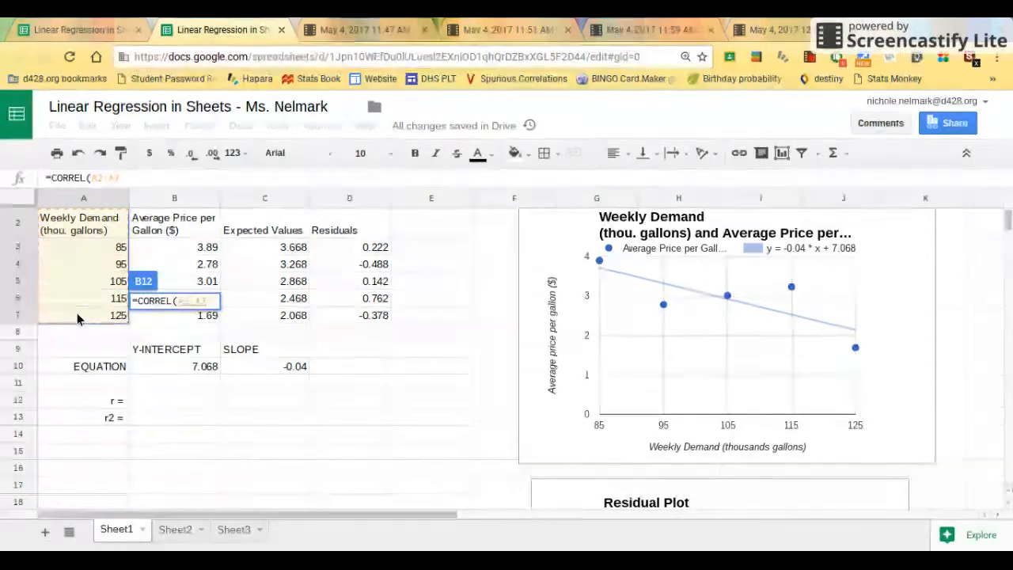
type(",")
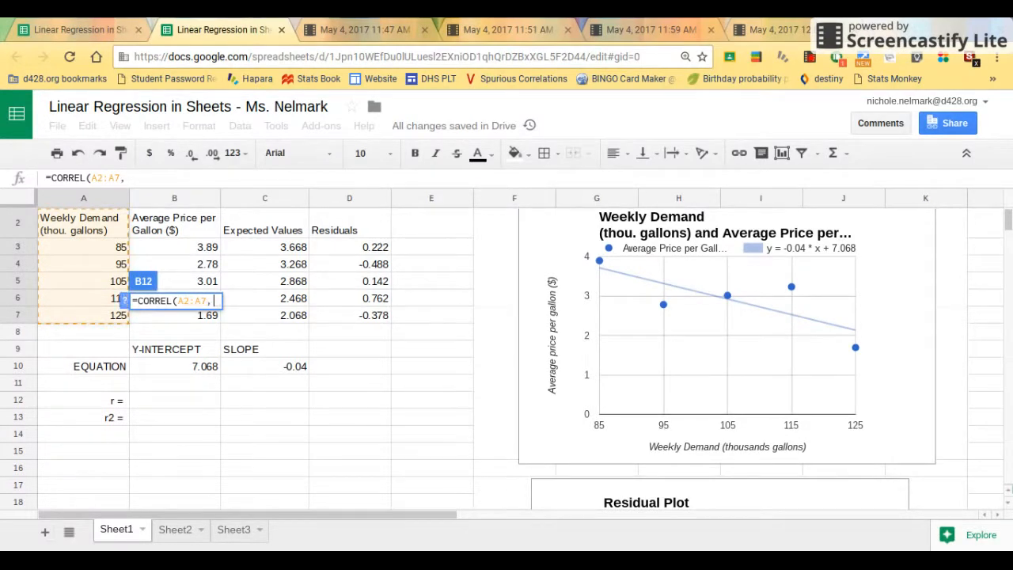
left_click(154, 225)
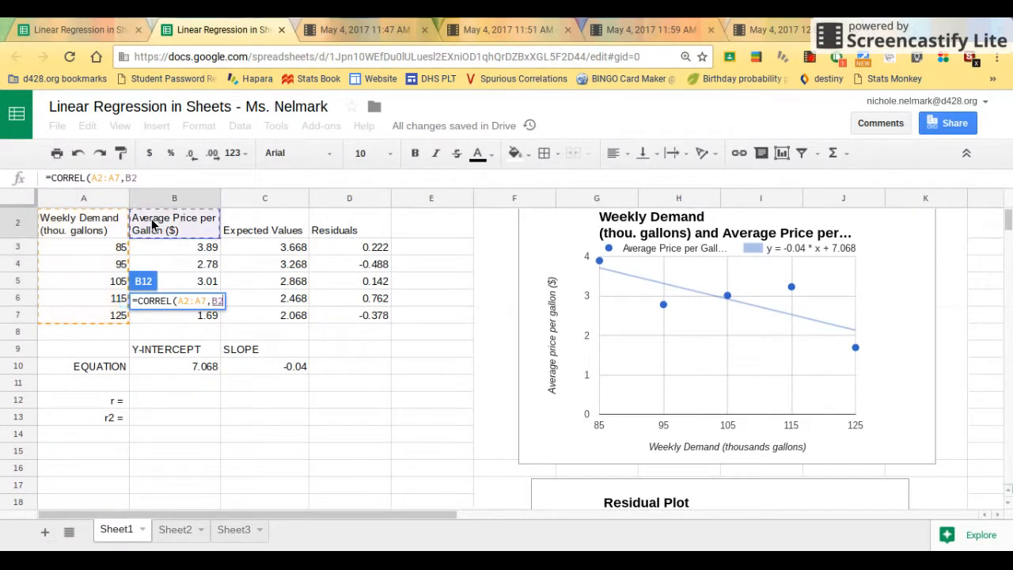
left_click_drag(154, 225, 157, 321)
key("Return")
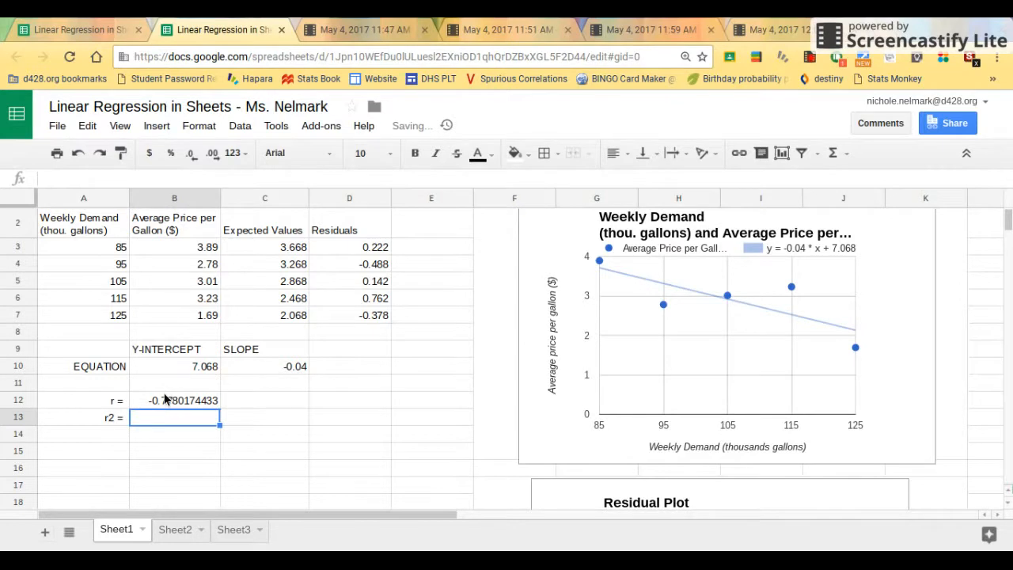
Reduce the r value in B12 to three decimal places
left_click(164, 402)
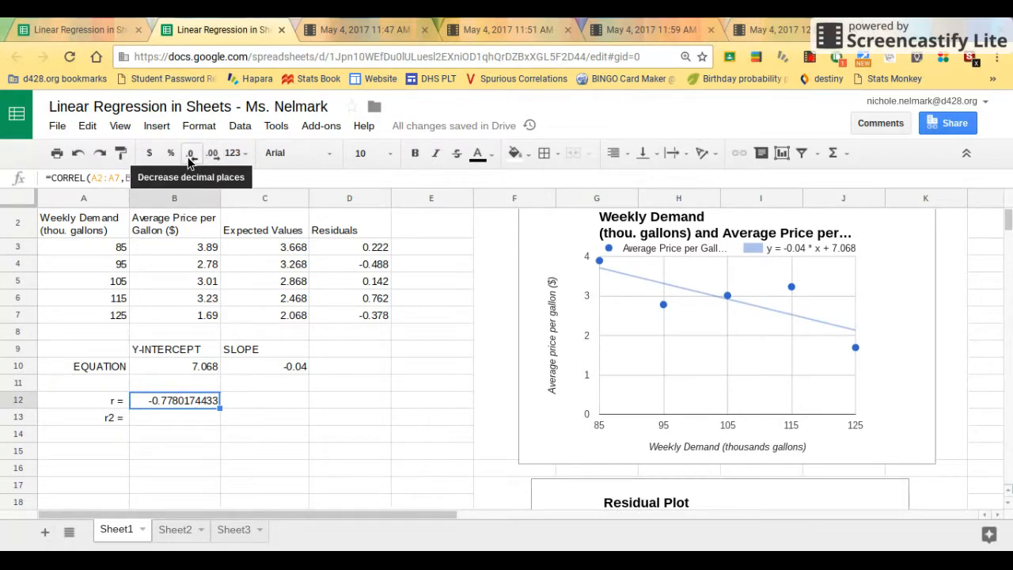
left_click(190, 154)
left_click(189, 154)
left_click(190, 155)
left_click(190, 154)
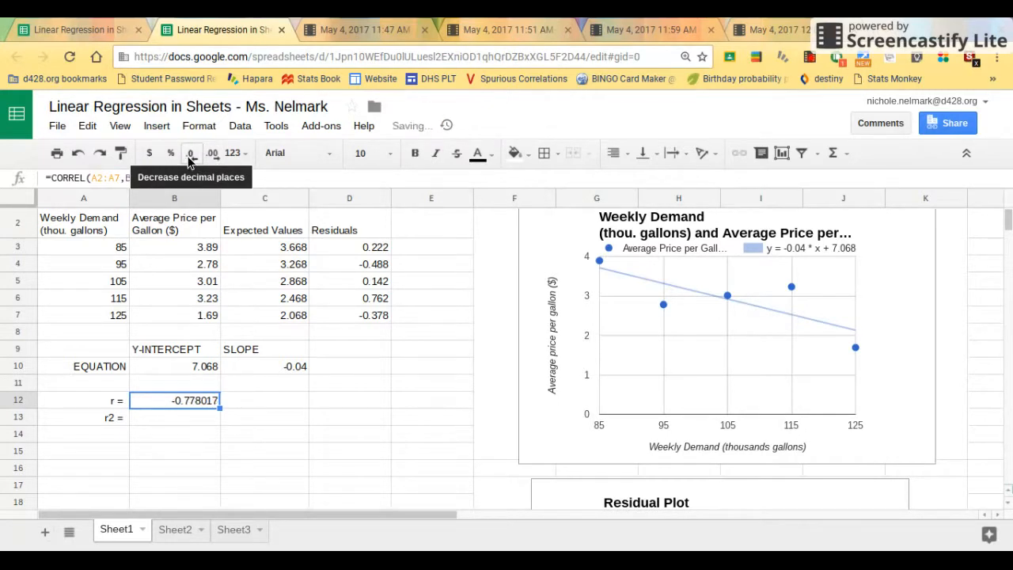
left_click(190, 154)
left_click(189, 154)
left_click(189, 154)
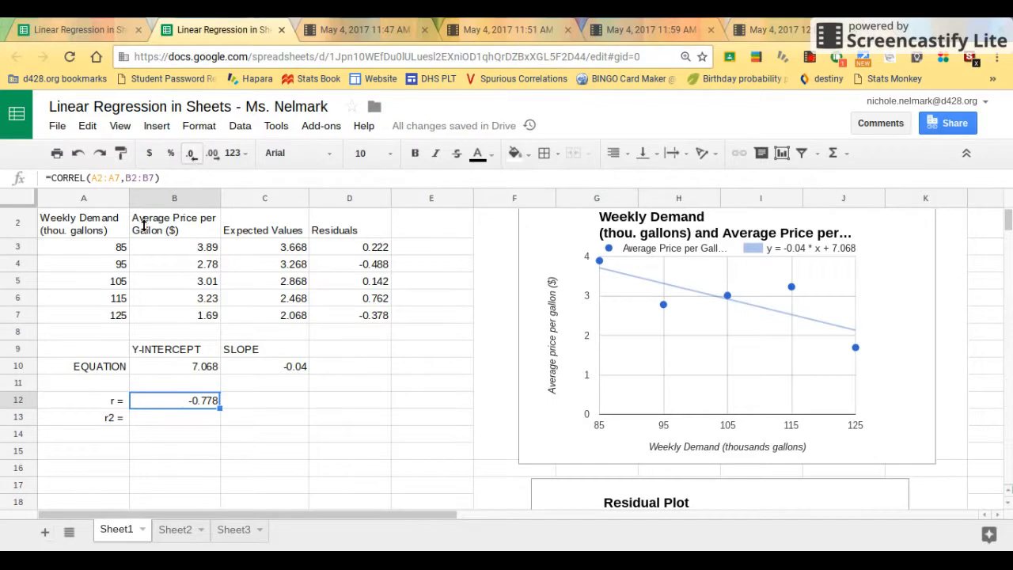
Calculate r2 in B13 by squaring the r value with =B12^2
left_click(202, 419)
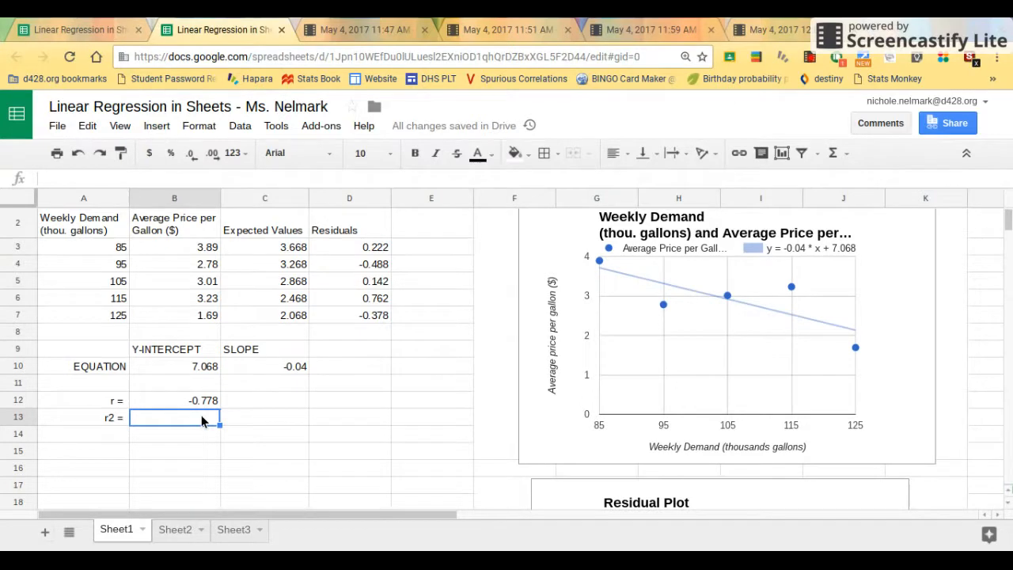
type("=")
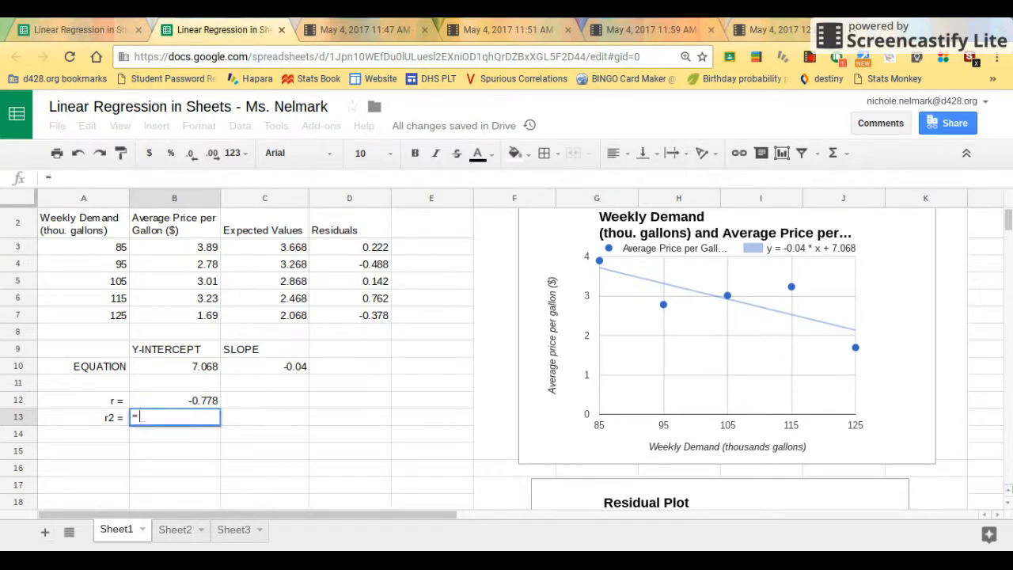
left_click(212, 404)
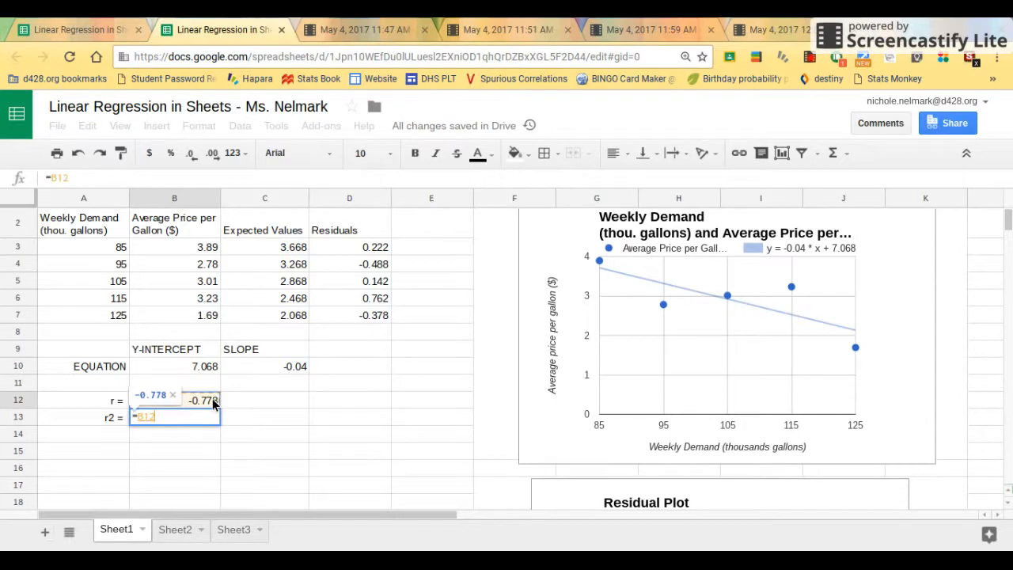
type("^")
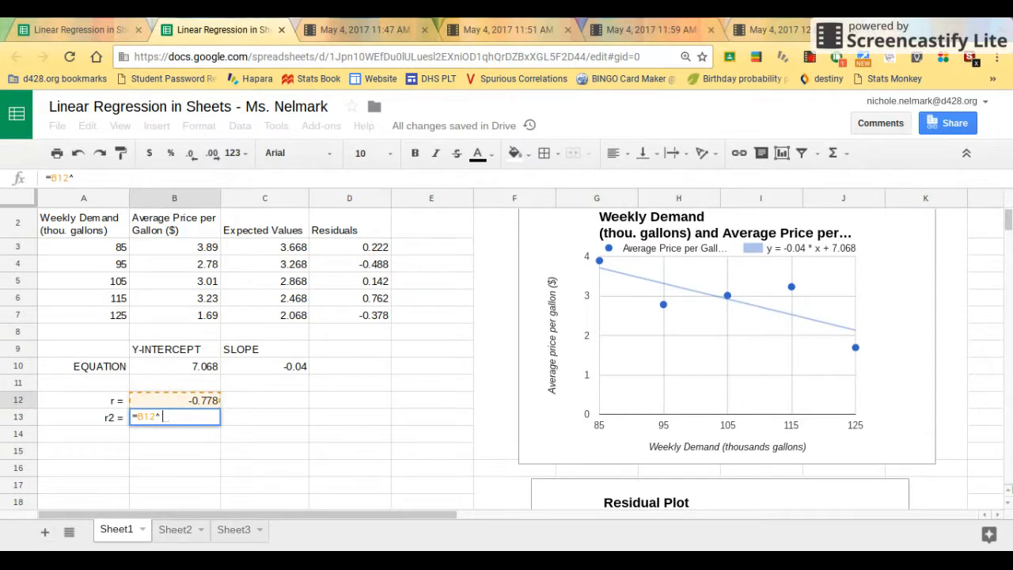
type("2")
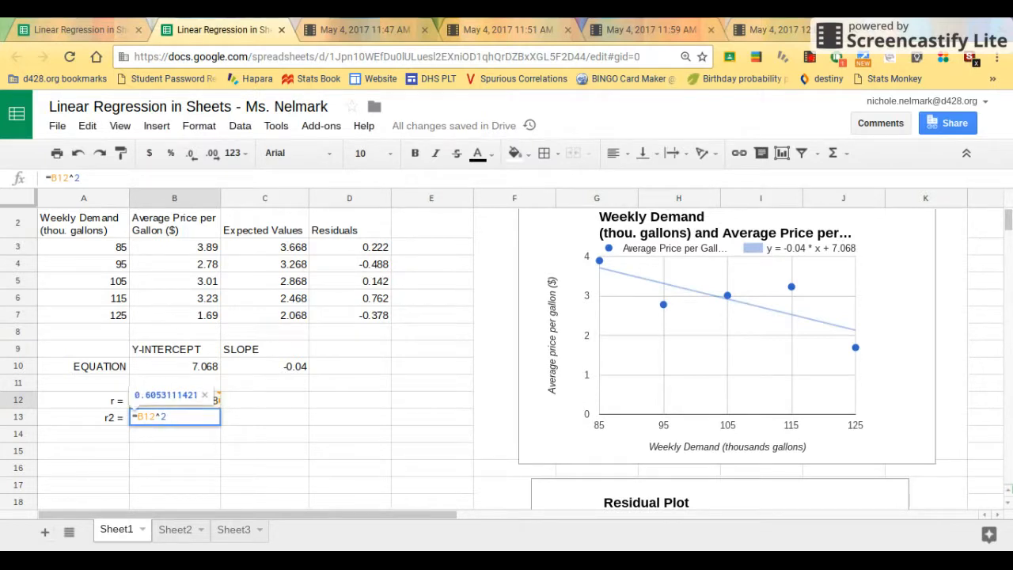
key("Return")
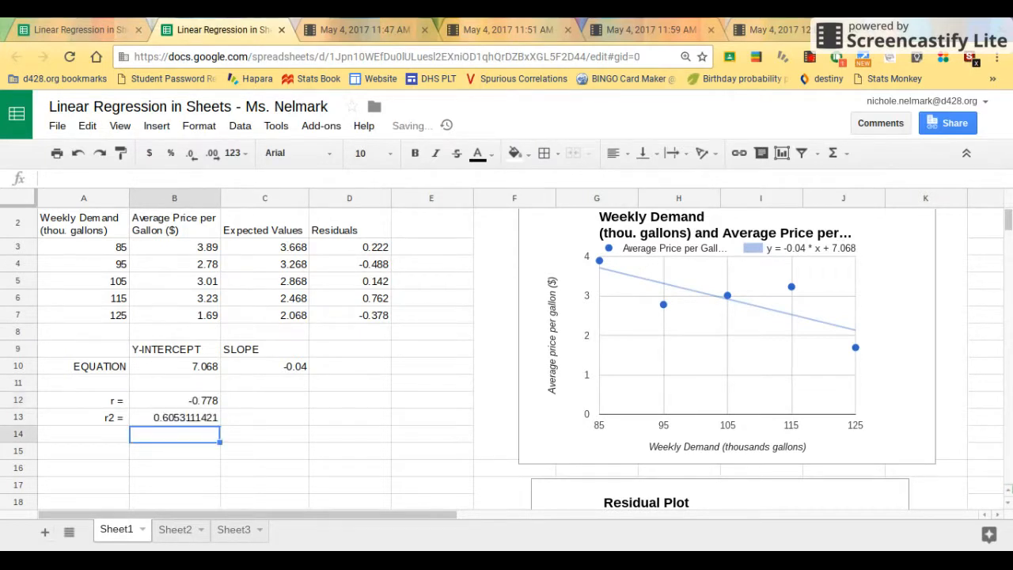
Reduce the r2 value in B13 to three decimal places
left_click(174, 417)
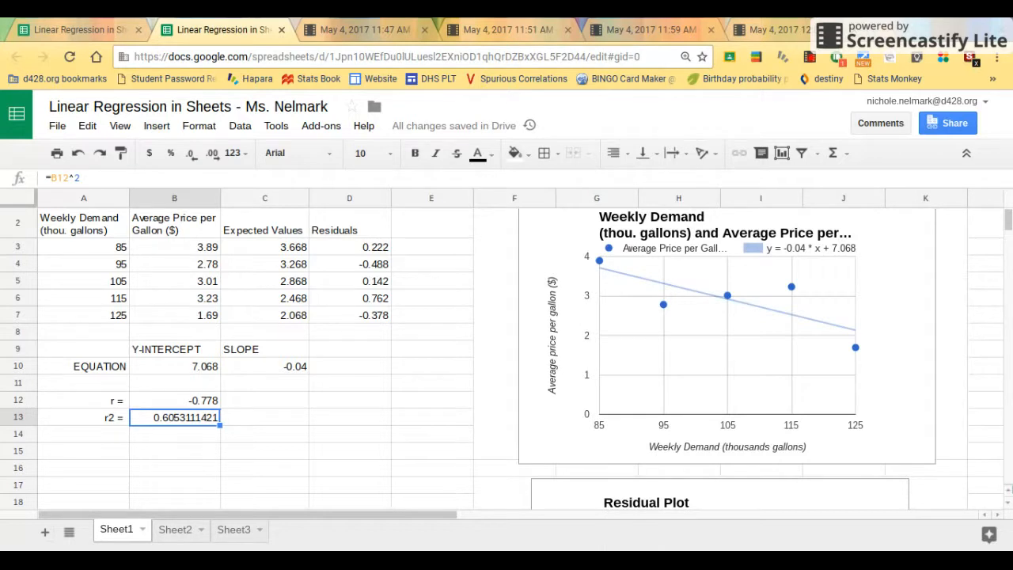
left_click(190, 154)
left_click(190, 153)
left_click(190, 154)
left_click(190, 154)
left_click(189, 153)
left_click(190, 153)
left_click(190, 154)
scroll(216, 389, "up", 1)
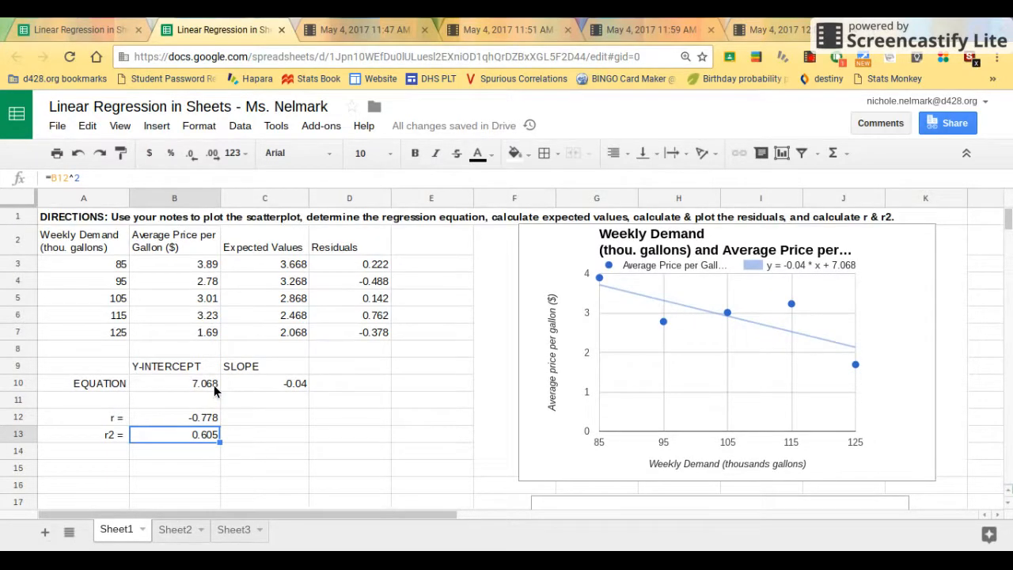
Look over the crawling-age data on Sheet2 and the car mileage data on Sheet3, then return to Sheet1
left_click(183, 531)
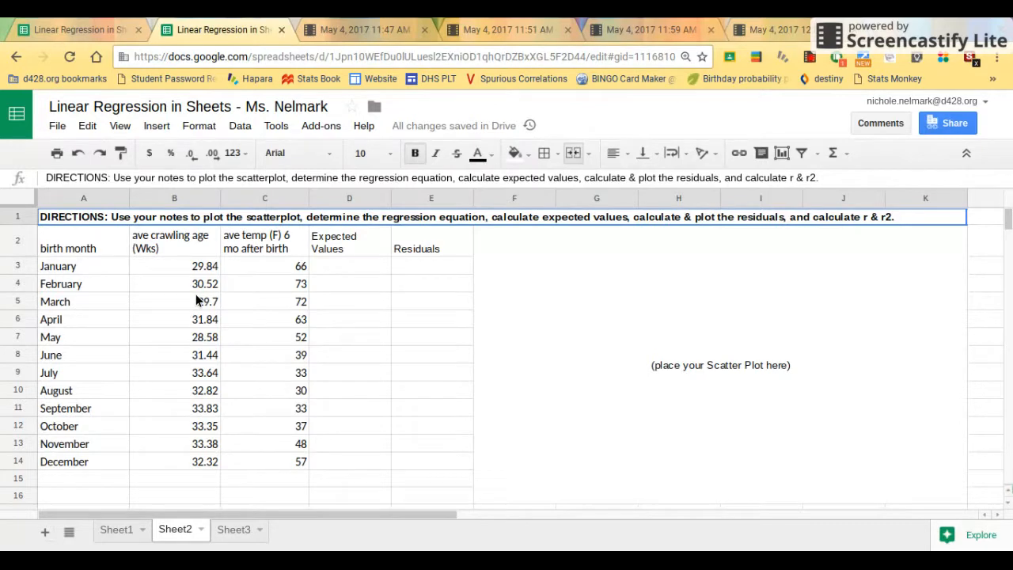
left_click(232, 530)
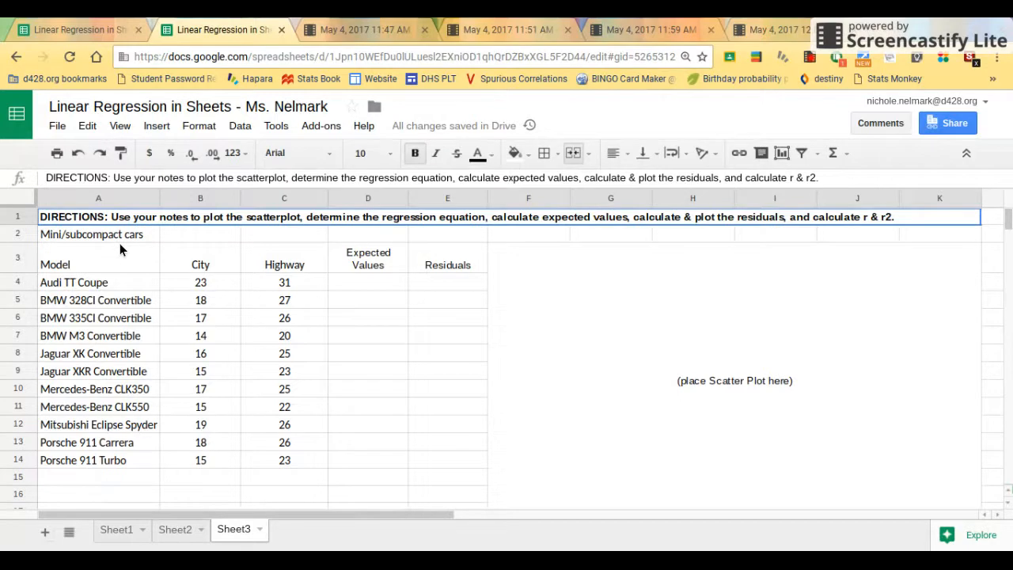
left_click(116, 530)
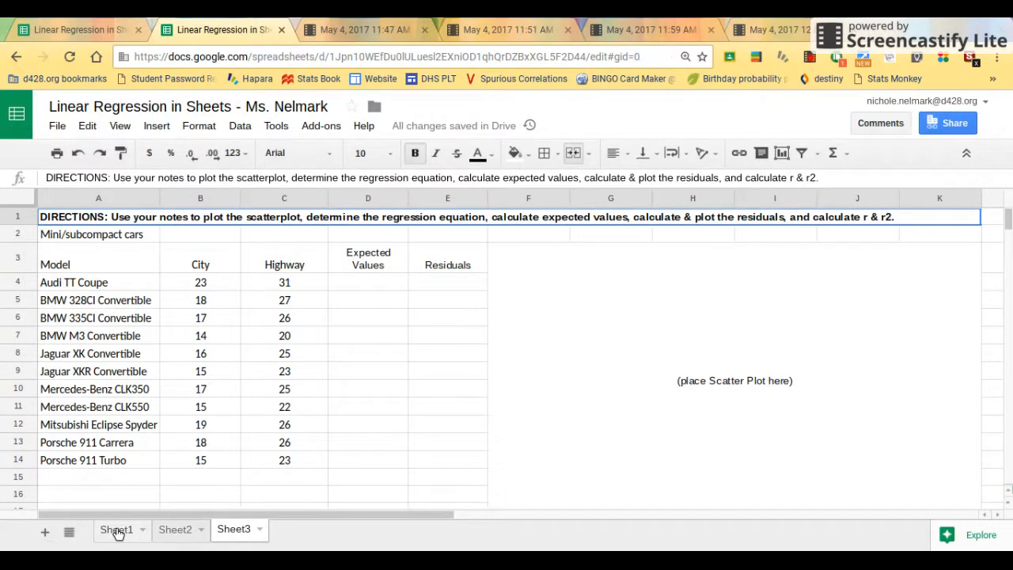